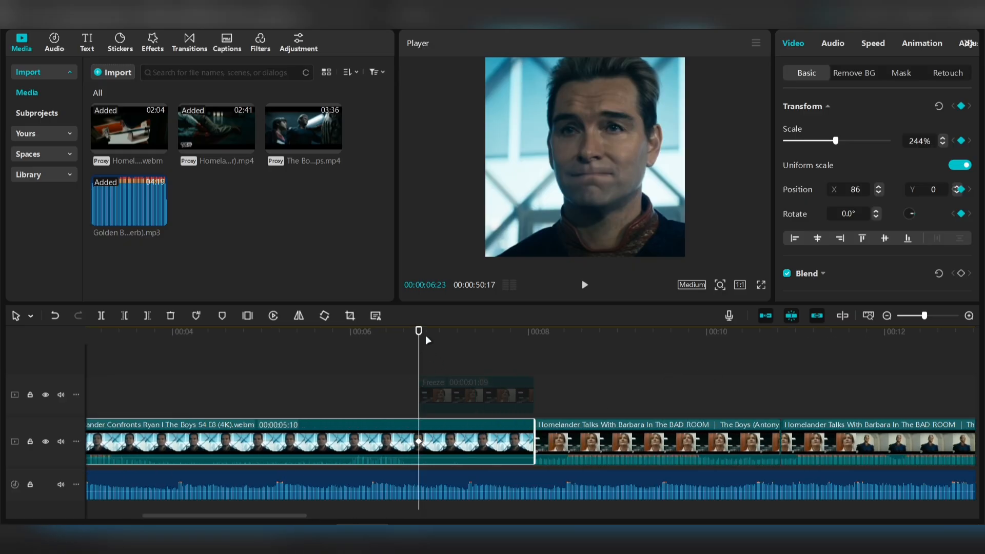
At 00:00:07:00, set the clip's scale to 2500% and reposition it to about X -5065, Y -6478, centring the eye
click(439, 339)
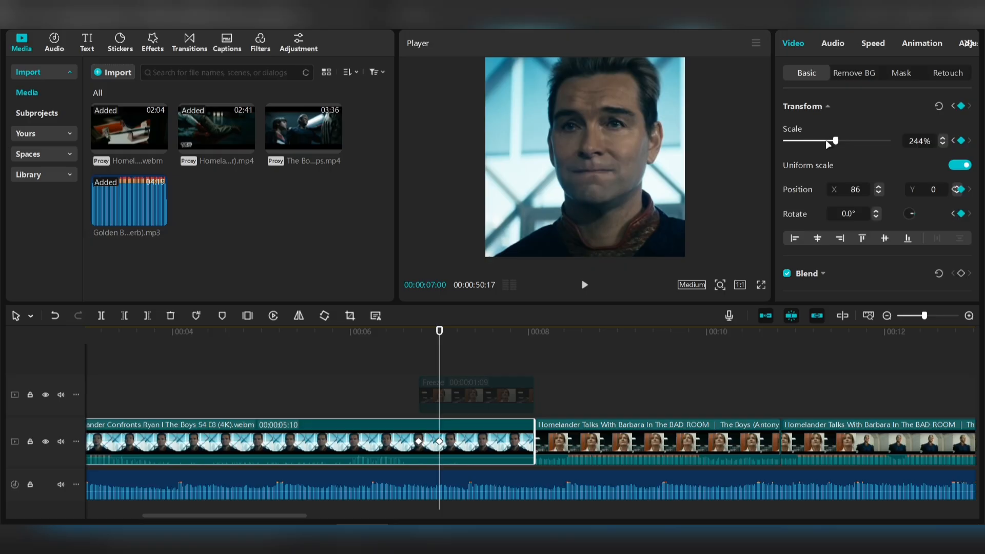
drag(829, 143, 890, 144)
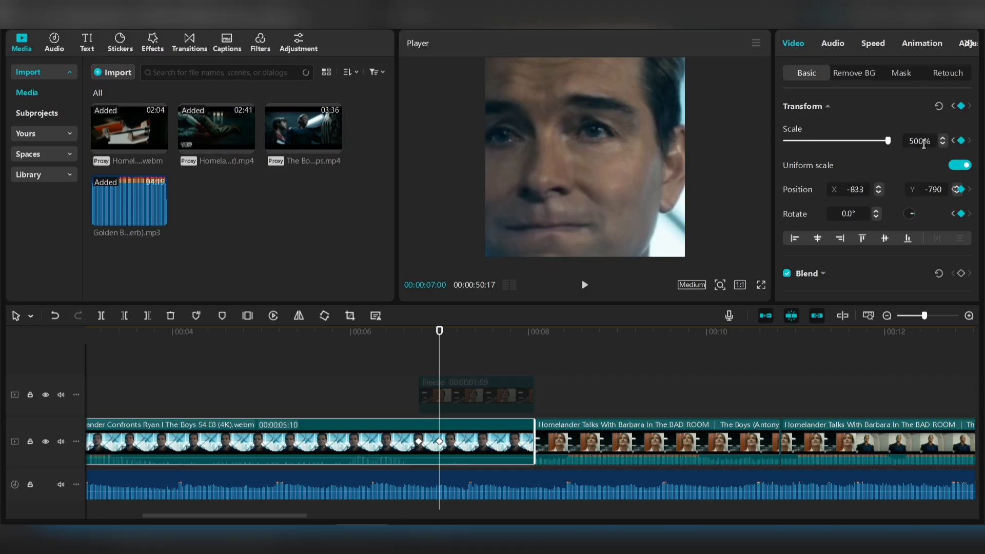
scroll(903, 142, down, 1)
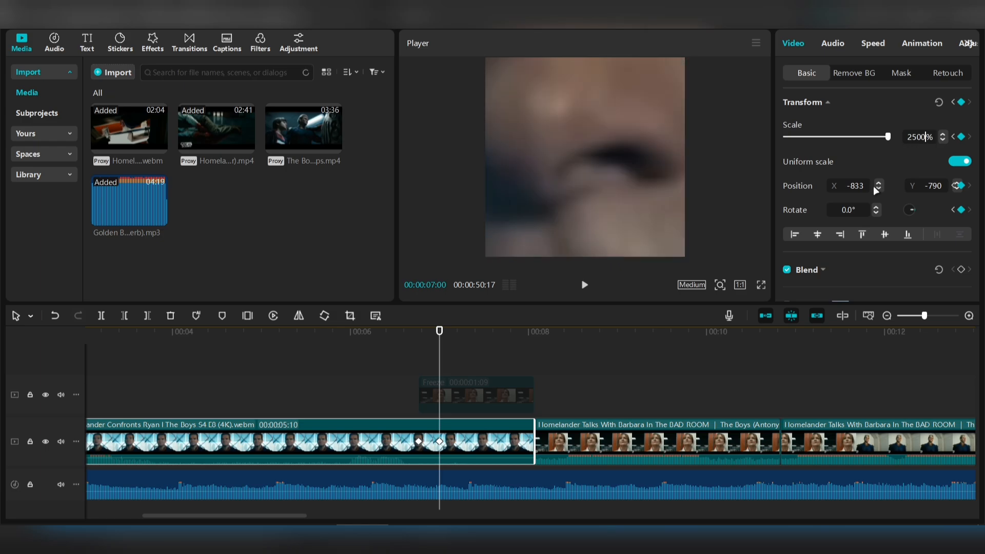
drag(608, 208, 564, 148)
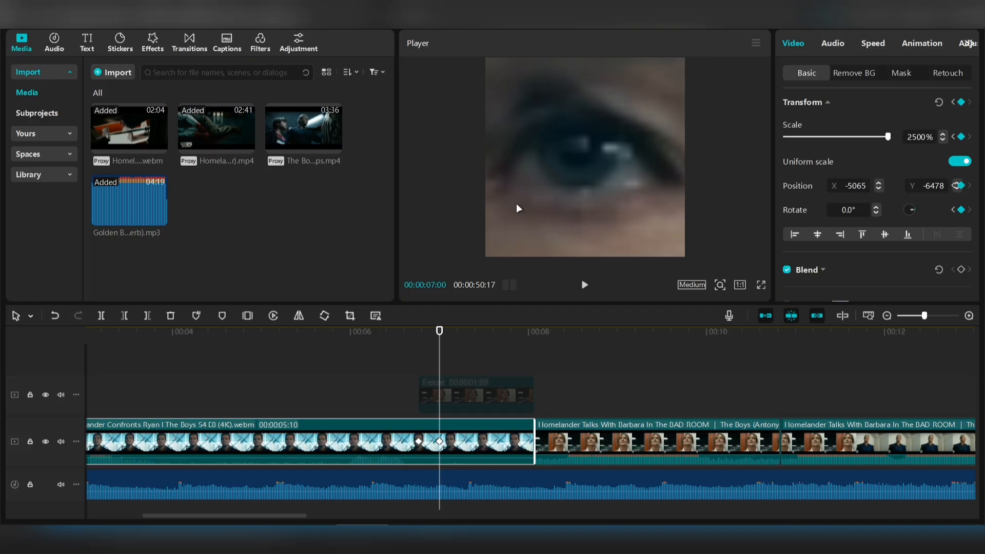
drag(439, 443, 486, 446)
click(467, 444)
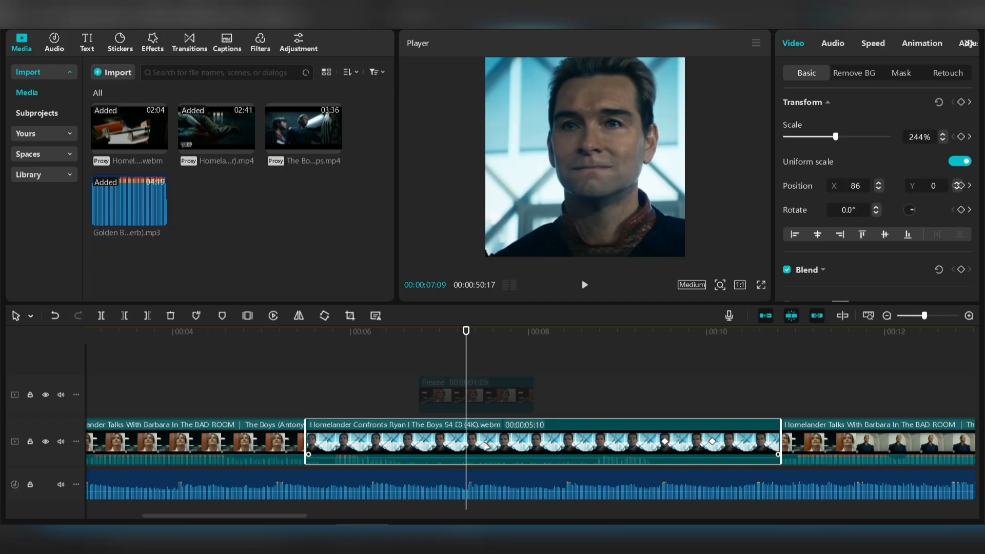
key(ctrl+z)
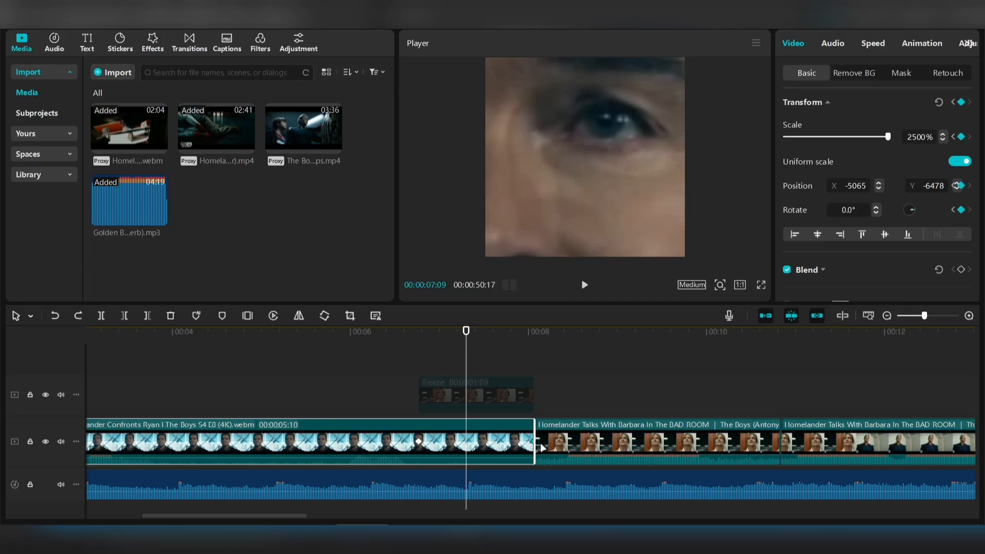
Move the ending zoom keyframe to the end of the clip and apply a preset curve to it
right_click(530, 447)
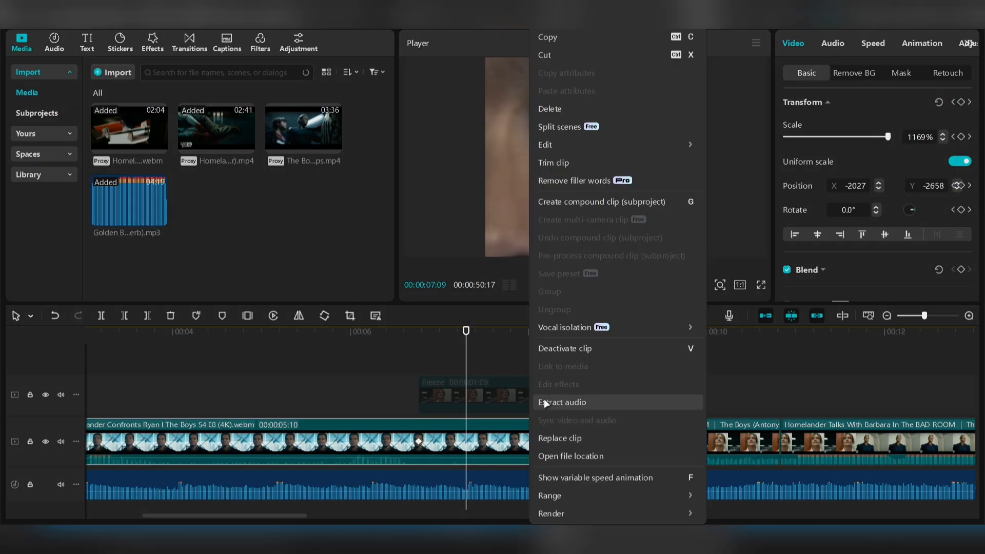
double_click(524, 447)
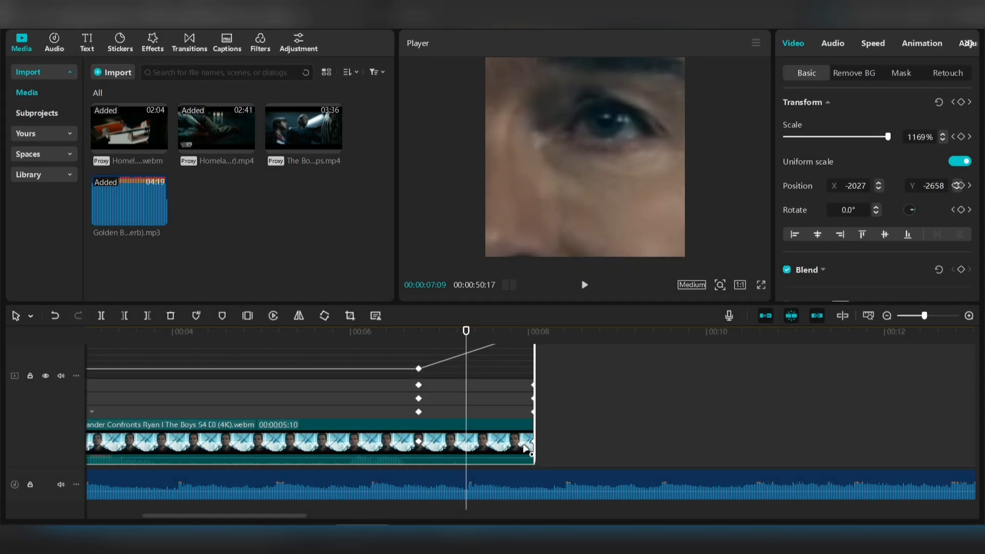
right_click(533, 442)
click(541, 450)
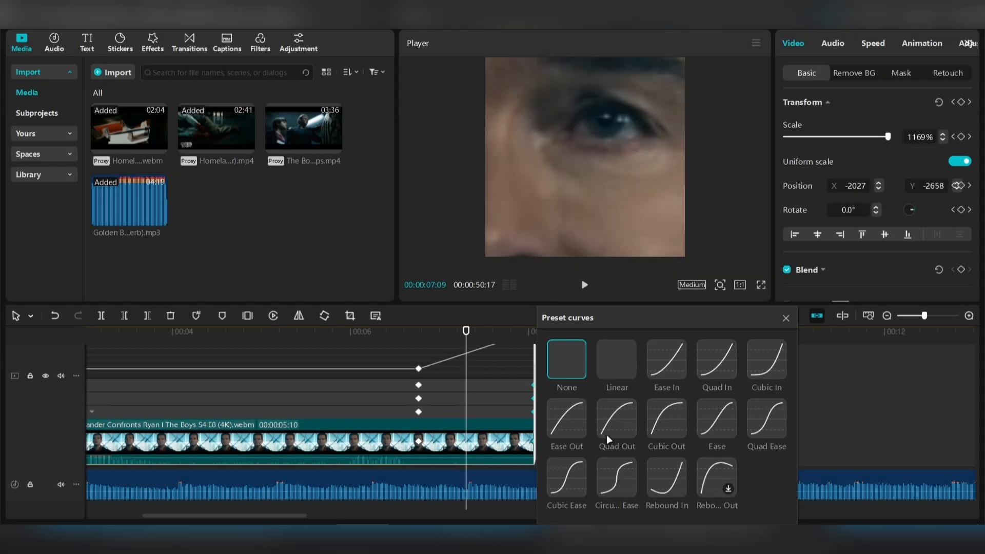
click(786, 318)
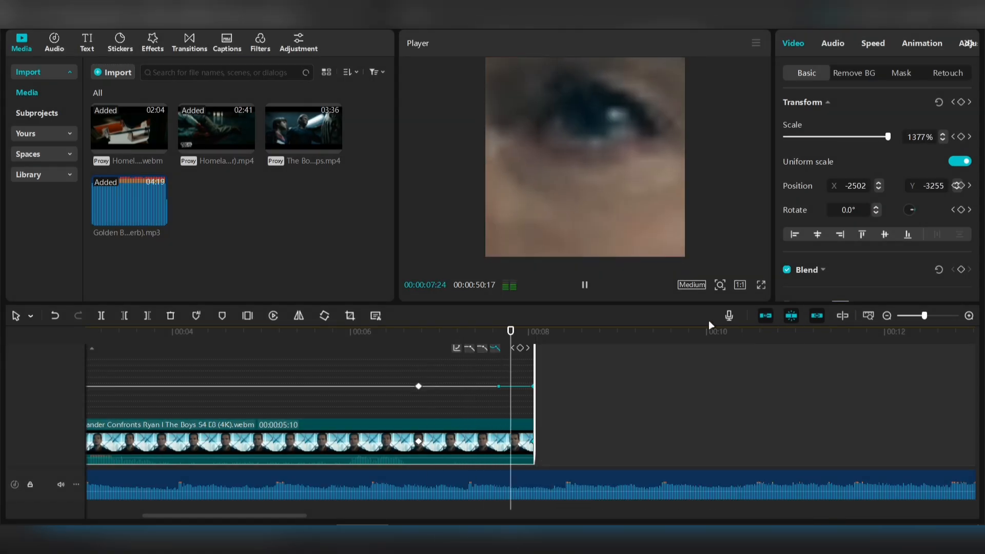
click(515, 393)
drag(502, 340, 484, 343)
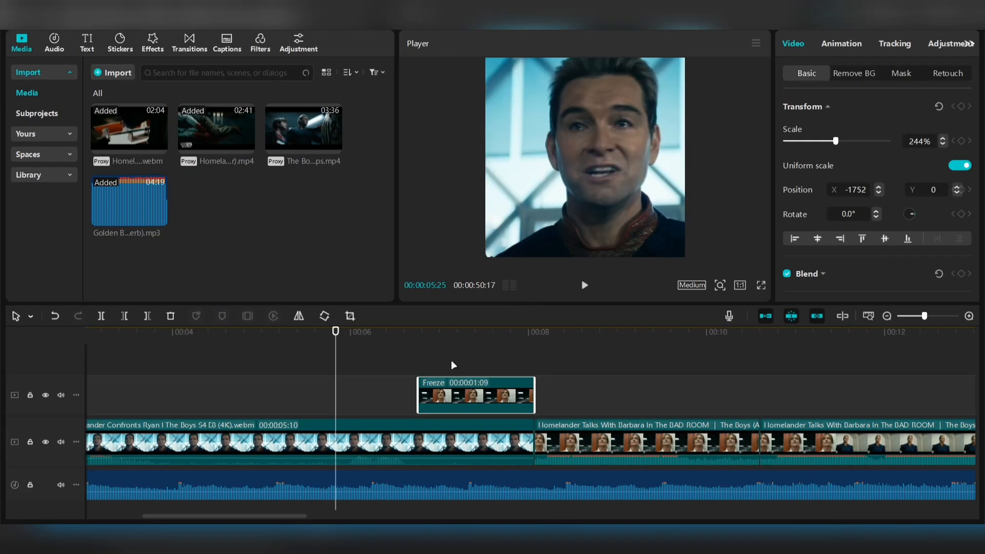
Place the playhead on the clip's first zoom keyframe at 00:00:06:23
scroll(483, 371, down, 1)
scroll(498, 379, down, 2)
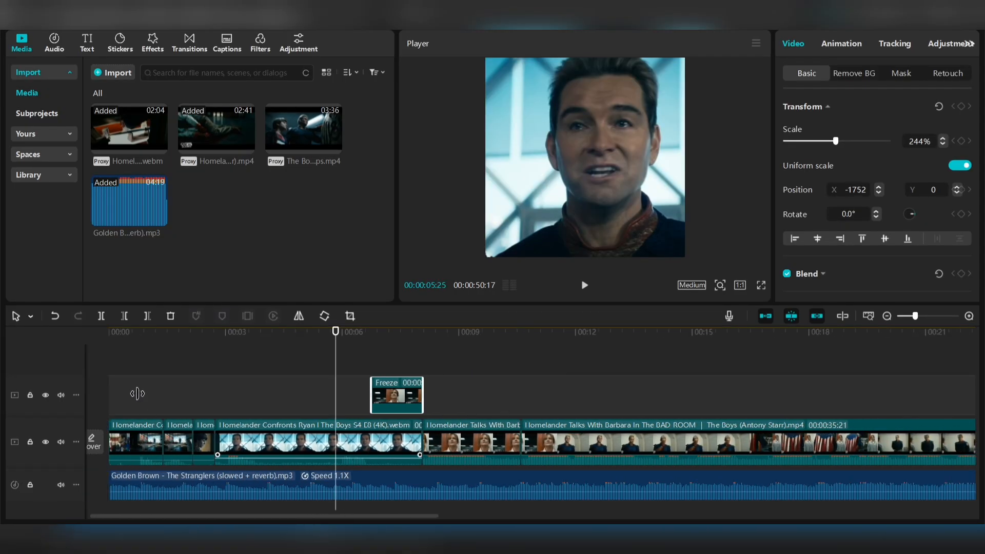
scroll(236, 382, down, 1)
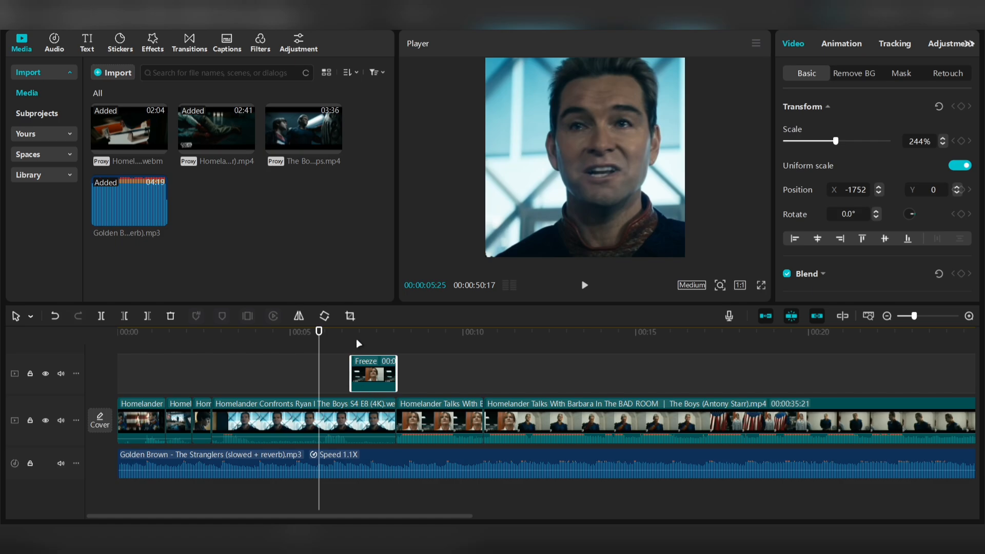
drag(359, 344, 286, 341)
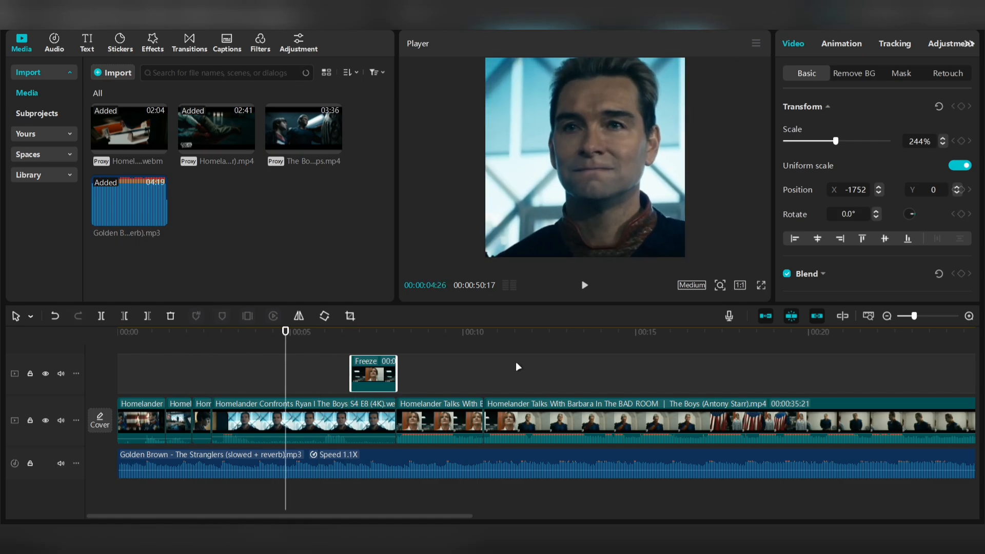
click(347, 450)
click(350, 445)
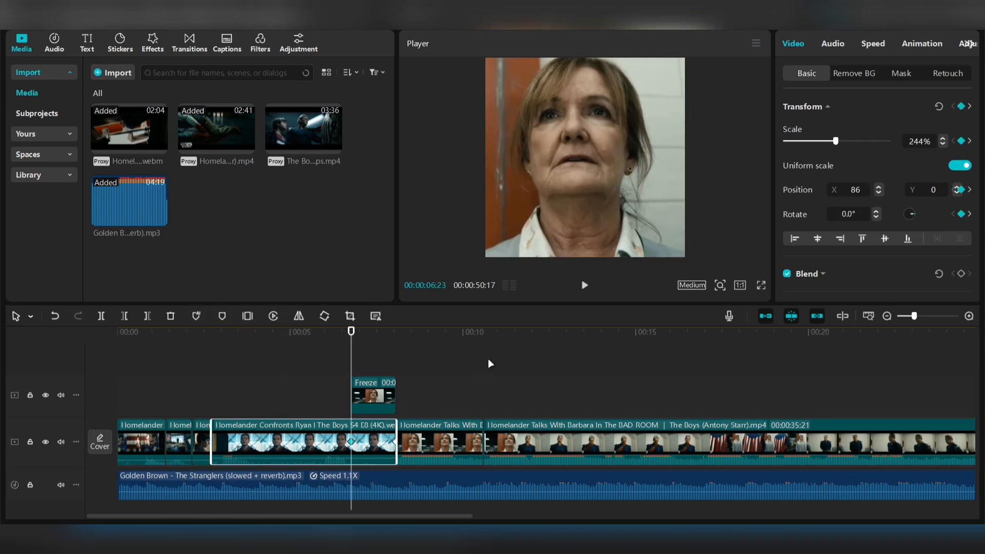
scroll(495, 356, up, 5)
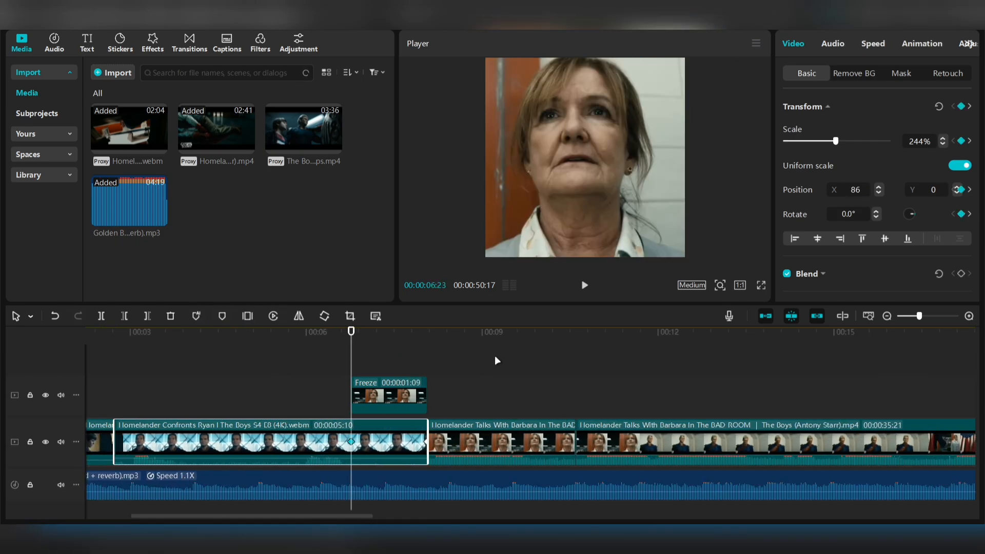
Add a circle mask to the freeze-frame clip and shrink it to about 1 by 0 at X 359, Y 32
click(391, 401)
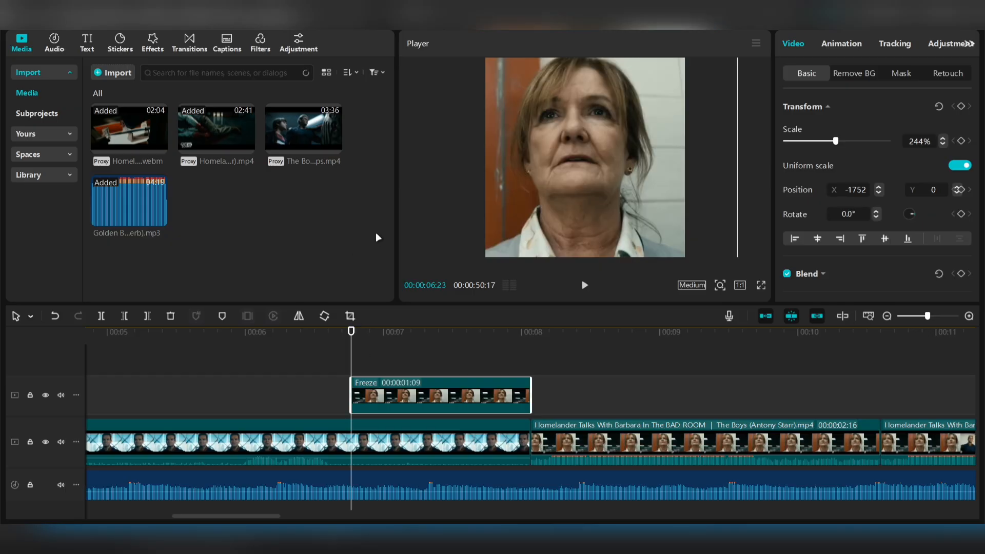
click(901, 76)
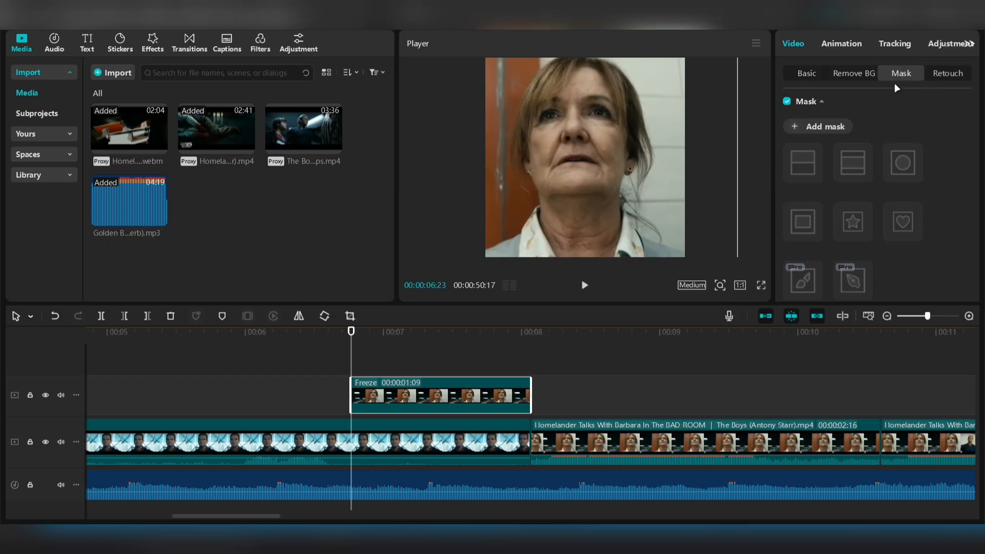
click(794, 127)
click(903, 163)
drag(498, 164, 589, 156)
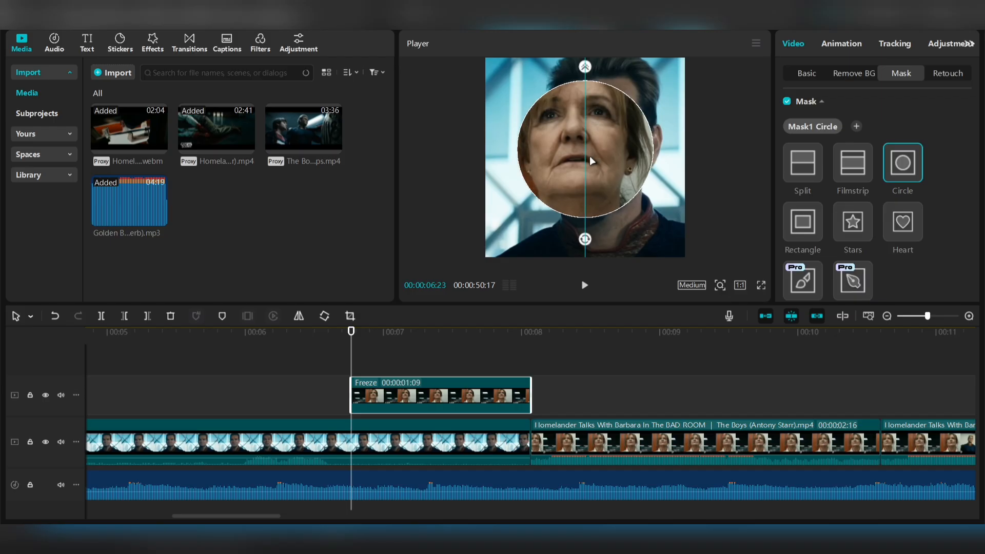
drag(520, 218, 571, 171)
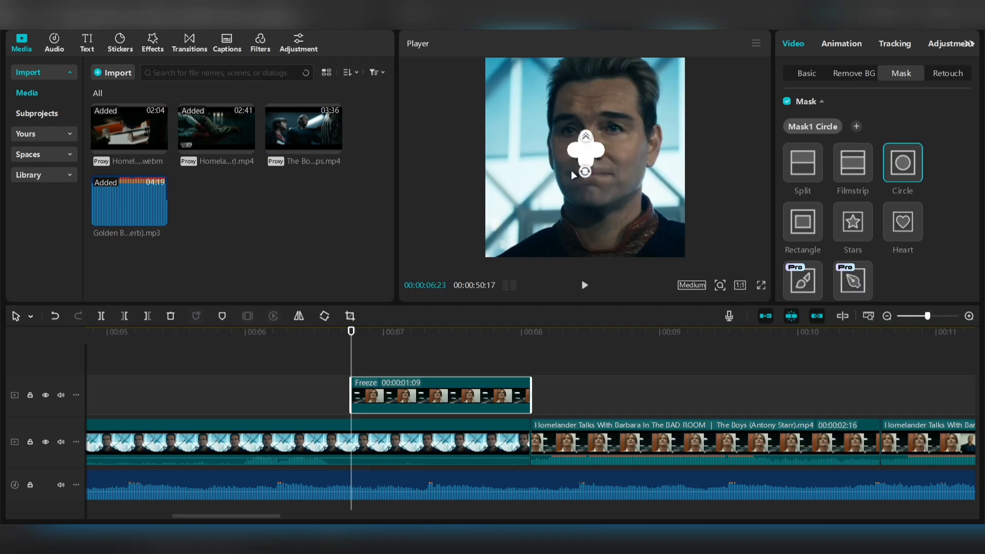
Add keyframes for all the circle mask settings at 00:00:06:23
scroll(926, 190, down, 5)
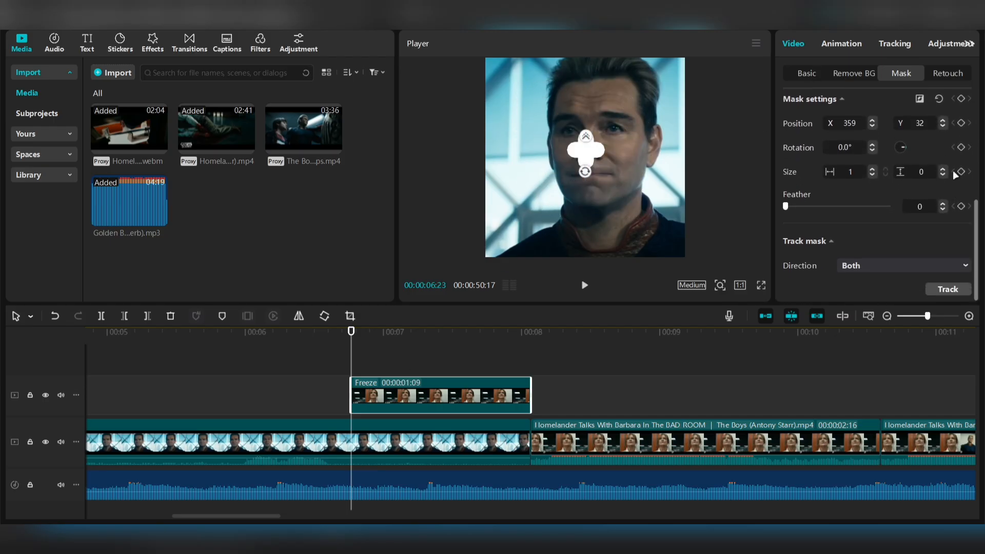
scroll(948, 178, up, 3)
scroll(948, 177, down, 3)
scroll(960, 155, up, 1)
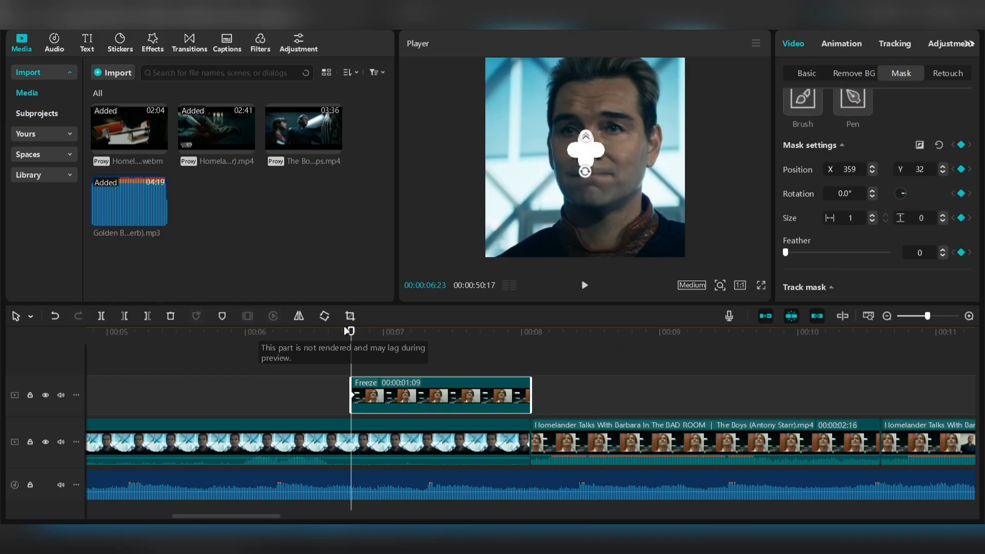
Try to resize the circle mask and move it towards the eye at 00:00:07:04
drag(352, 334, 403, 331)
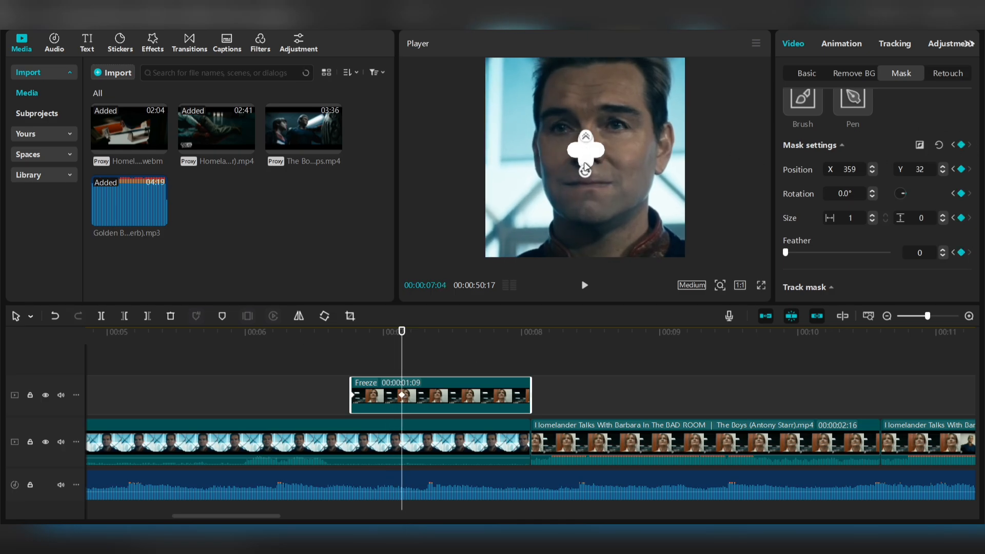
drag(589, 162, 618, 162)
drag(586, 159, 586, 185)
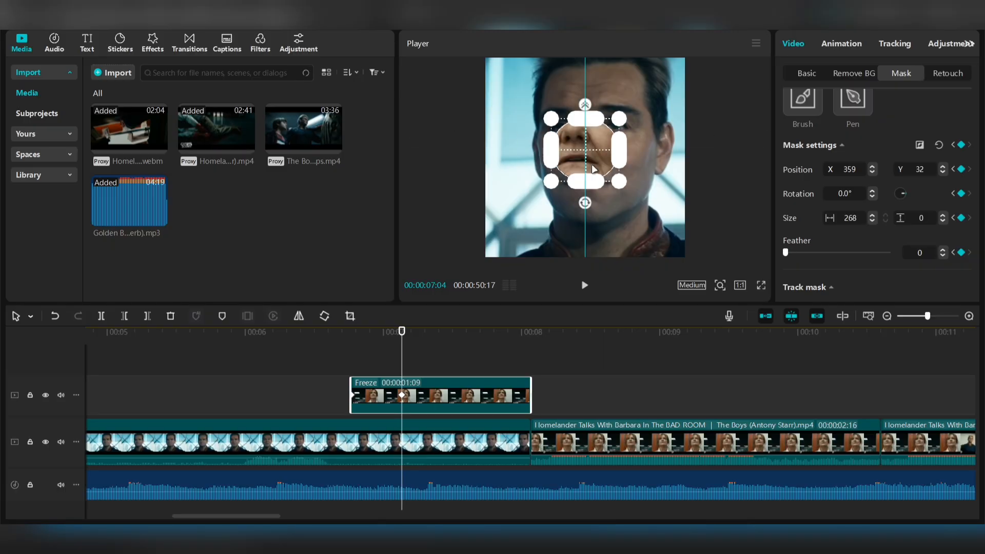
drag(588, 140, 615, 124)
click(914, 74)
drag(592, 157, 615, 134)
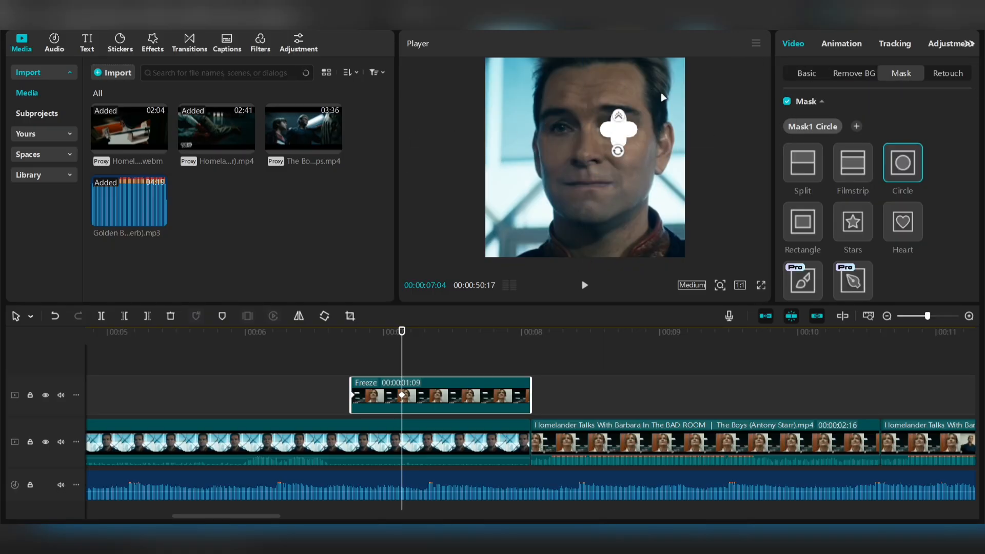
scroll(661, 124, up, 7)
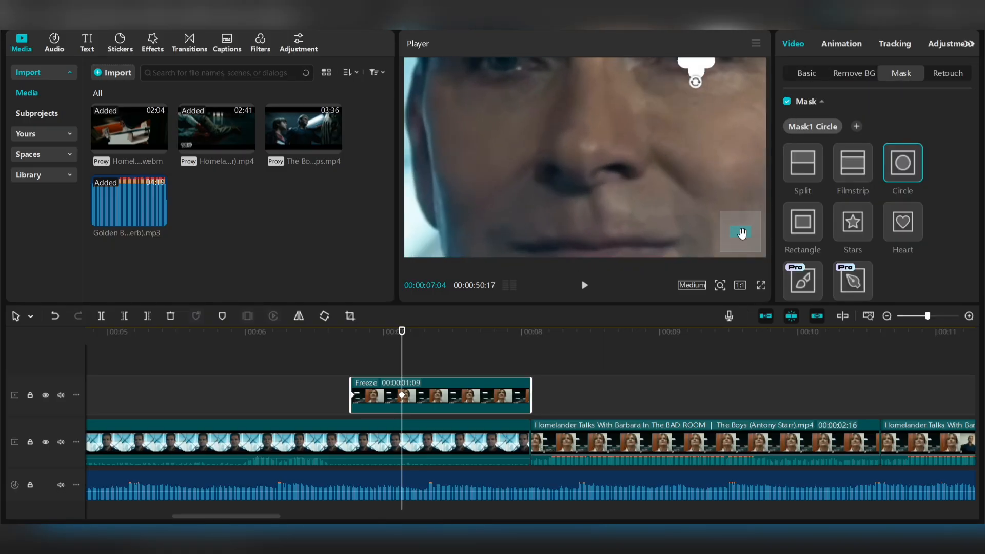
drag(741, 233, 746, 225)
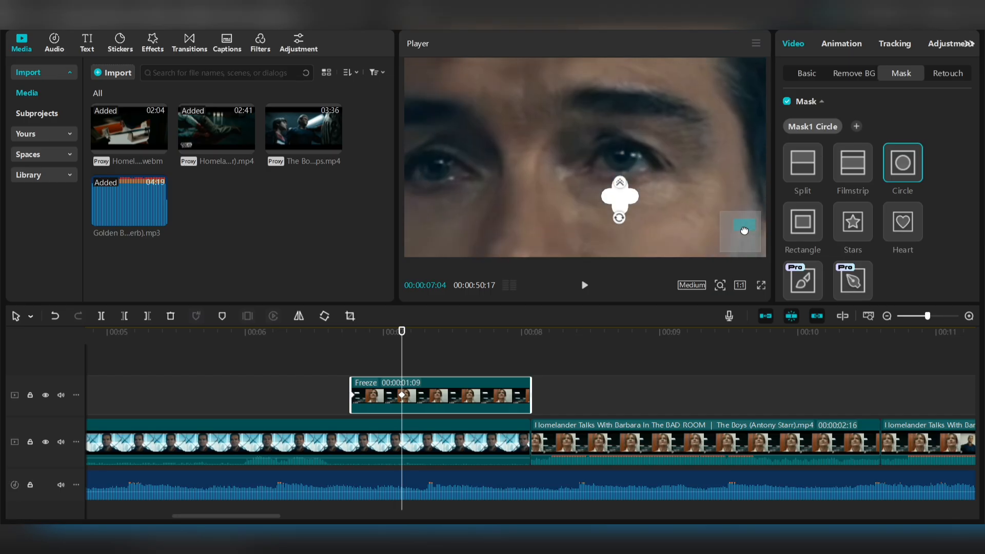
mouse_move(402, 345)
mouse_down()
mouse_move(363, 344)
mouse_move(403, 348)
mouse_up()
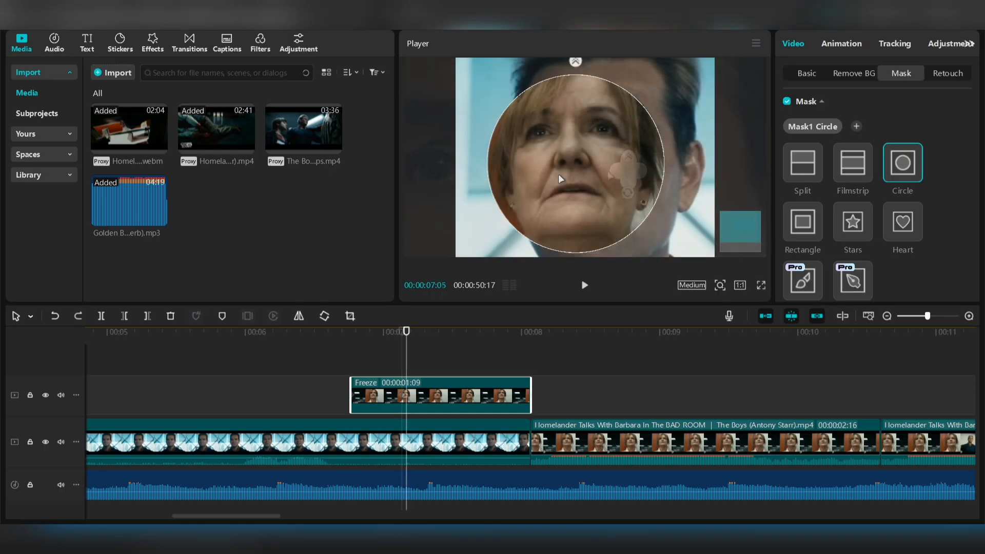
Place the circle mask over the eye at X 483, Y 122, keyframing size 1 by 0 at 00:00:06:23 and 38 by 38 at 00:00:07:05
drag(594, 177, 640, 154)
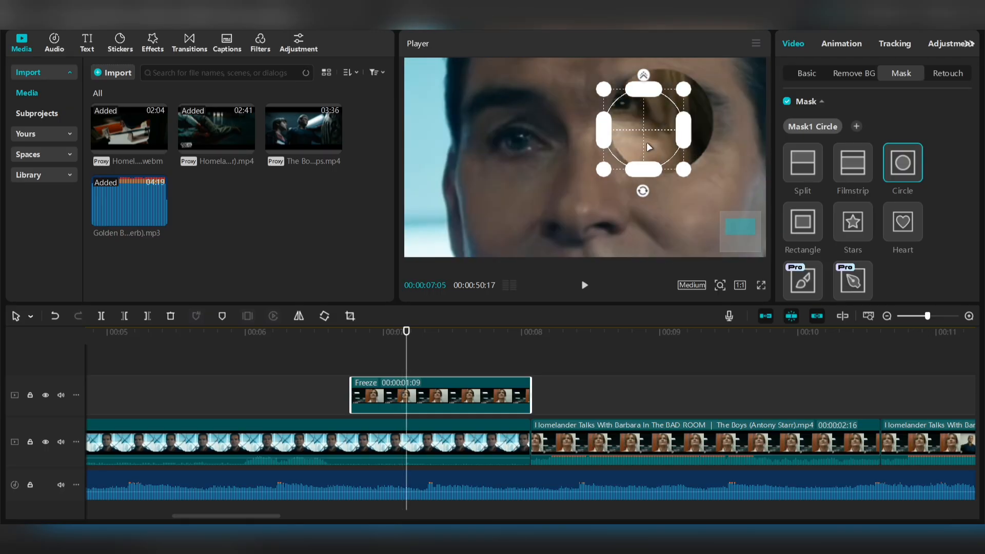
drag(646, 143, 686, 140)
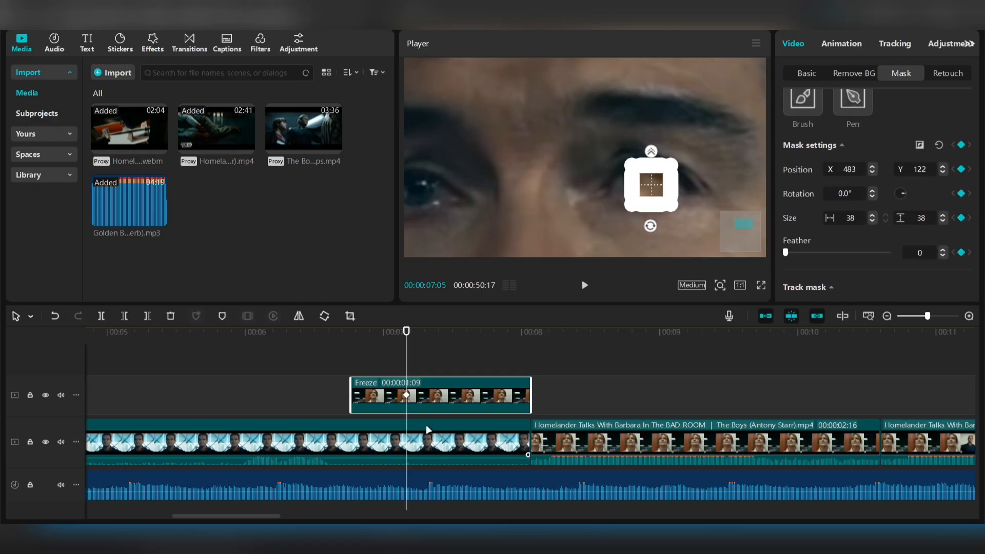
click(351, 331)
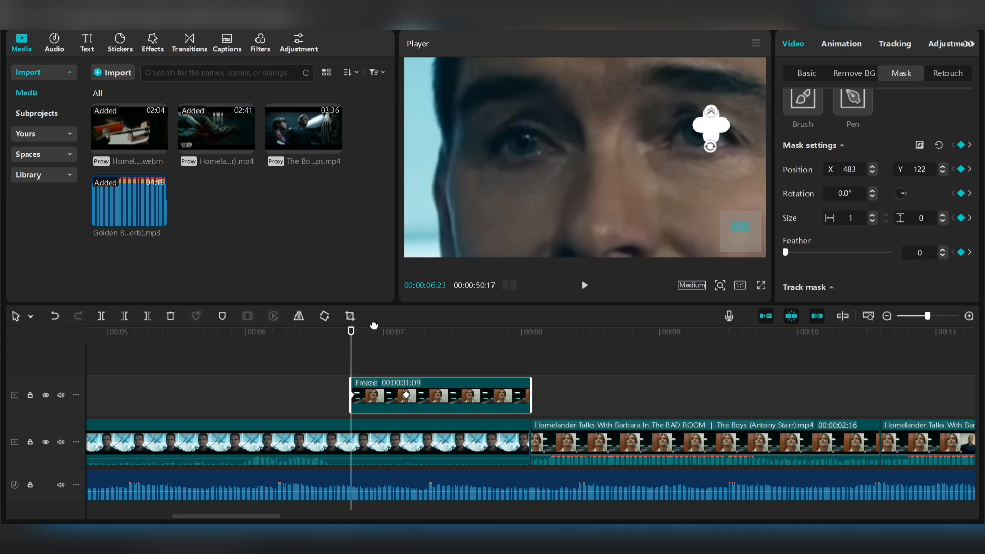
drag(362, 335, 351, 359)
Shift the 38 by 38 mask keyframe to about 00:00:07:11 and keyframe the mask at size 1 by 0 at 00:00:07:05
drag(406, 395, 434, 395)
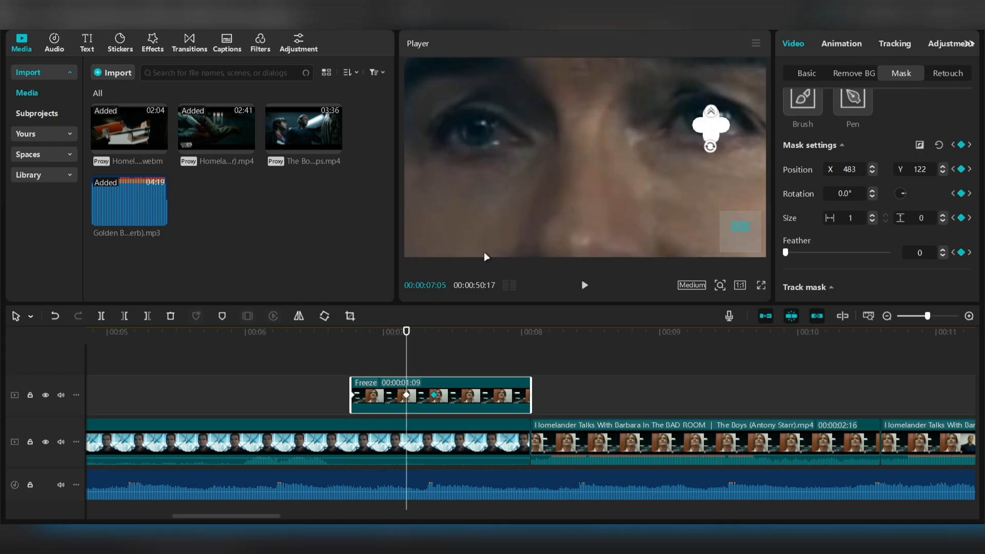
drag(738, 224, 743, 223)
drag(411, 334, 429, 333)
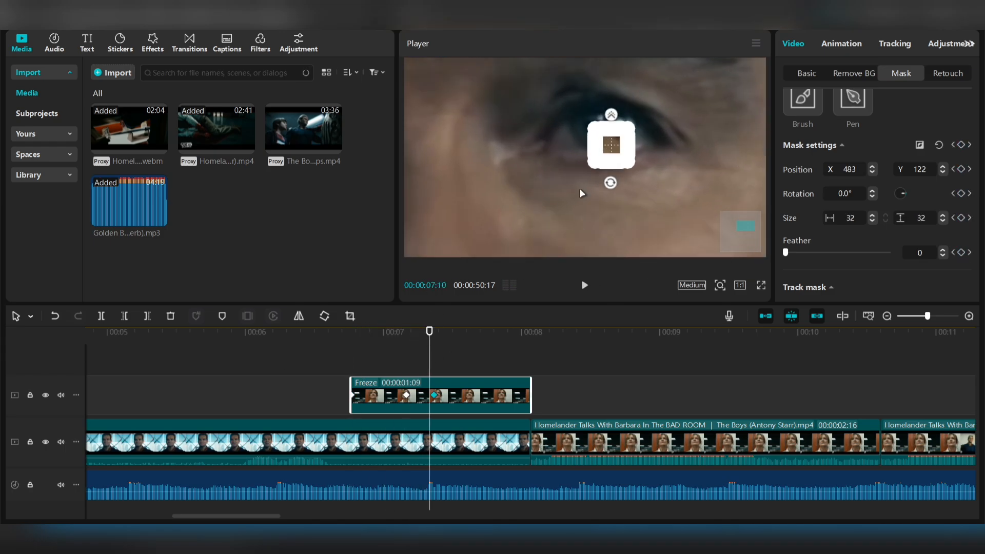
Try adjusting the mask over the pupil at 00:00:07:10 and delete the mask keyframe near 00:00:07:11
drag(611, 149, 613, 149)
mouse_move(613, 114)
mouse_down()
mouse_move(606, 120)
mouse_move(611, 110)
mouse_up()
drag(614, 147, 608, 133)
drag(610, 98, 608, 90)
mouse_move(430, 333)
mouse_down()
mouse_move(405, 334)
mouse_move(420, 333)
mouse_up()
key(Delete)
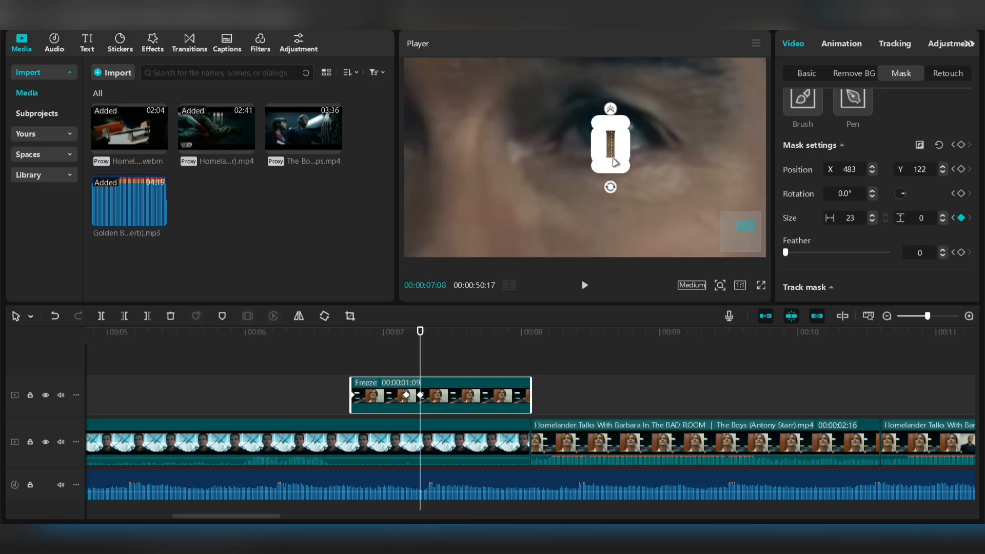
Reshape the mask at 00:00:07:08 to about 48 by 42 at X 478, Y 136, with a feather of 27
mouse_move(625, 149)
mouse_down()
mouse_move(645, 149)
mouse_move(637, 150)
mouse_up()
drag(614, 136, 605, 77)
drag(420, 333, 435, 333)
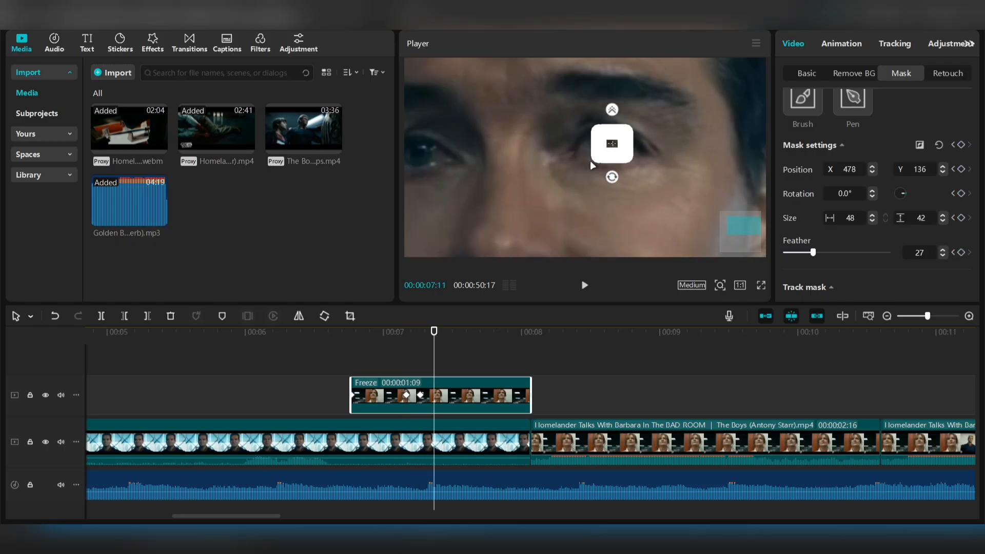
Resize the mask to 102 by 46 at 00:00:07:11 and to 77 by 63 at X 469, Y 117 at 00:00:07:15
drag(627, 144, 647, 145)
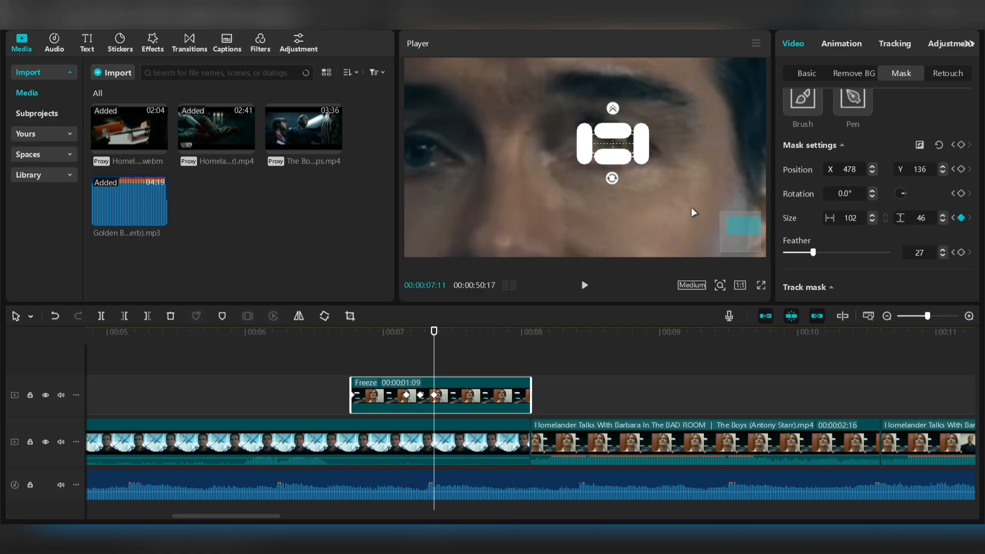
drag(434, 334, 452, 340)
scroll(647, 175, down, 3)
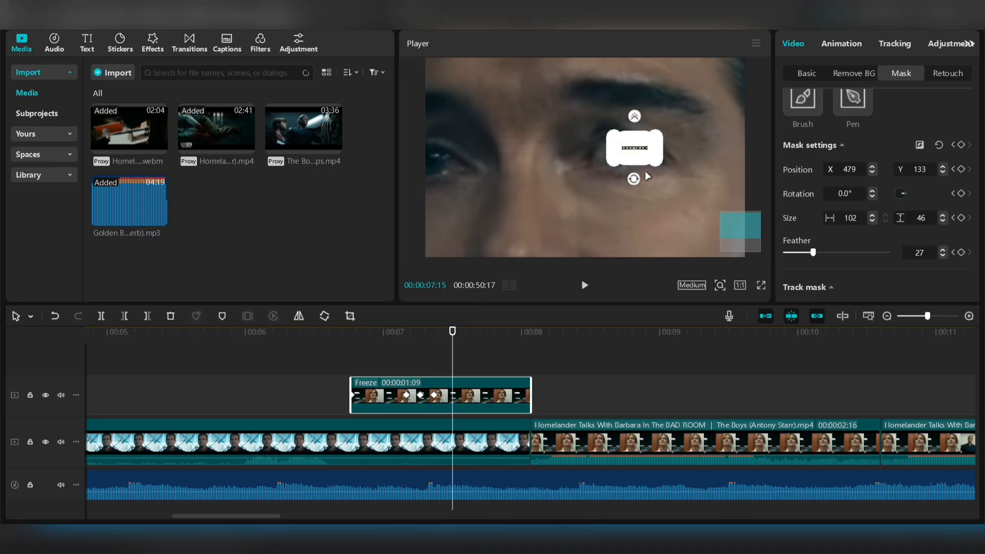
drag(614, 152, 611, 150)
drag(633, 156, 618, 168)
Reposition the mask to X 460, Y 93 at 00:00:07:19 and resize it to fit the eye
key(Right)
key(Right)
key(Right)
key(Right)
scroll(620, 179, down, 3)
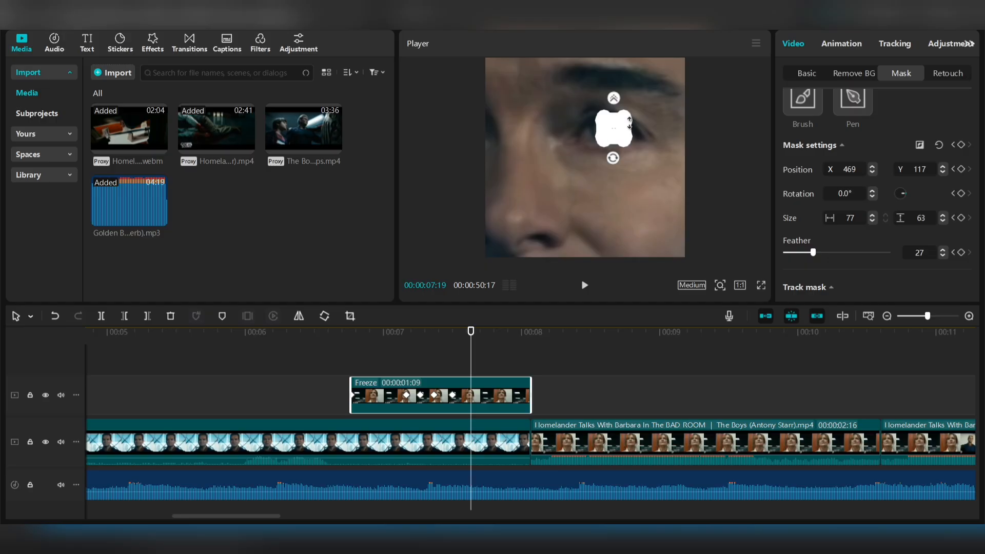
scroll(628, 127, up, 2)
drag(760, 234, 759, 231)
drag(614, 146, 610, 150)
drag(625, 137, 622, 147)
Step back frame by frame from 00:00:07:19 to examine how the mask follows the eye
key(Left)
key(Left)
key(Left)
key(Left)
key(Left)
key(Left)
key(Left)
key(Left)
key(Left)
key(Left)
key(Left)
key(Left)
key(Left)
key(Left)
key(Left)
key(Left)
key(Left)
key(Left)
key(Left)
key(Left)
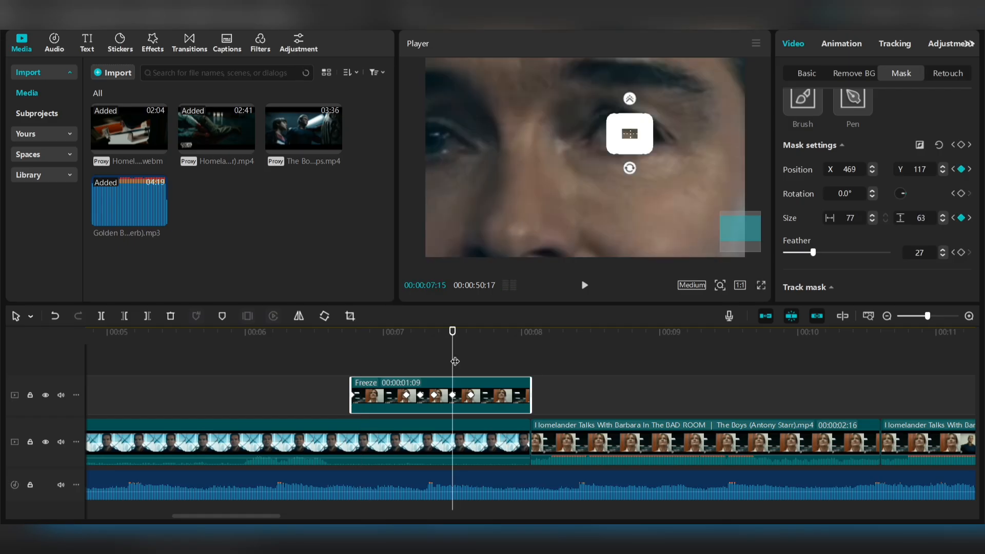
Enlarge the mask to 268 by 219 at 00:00:07:22, with its position at X 460, Y 93
click(470, 396)
drag(604, 160, 572, 192)
click(454, 335)
key(Right)
key(Right)
key(Right)
key(Right)
key(Right)
key(Right)
key(Right)
scroll(718, 182, down, 5)
mouse_move(485, 333)
mouse_down()
mouse_move(470, 336)
mouse_move(485, 334)
mouse_up()
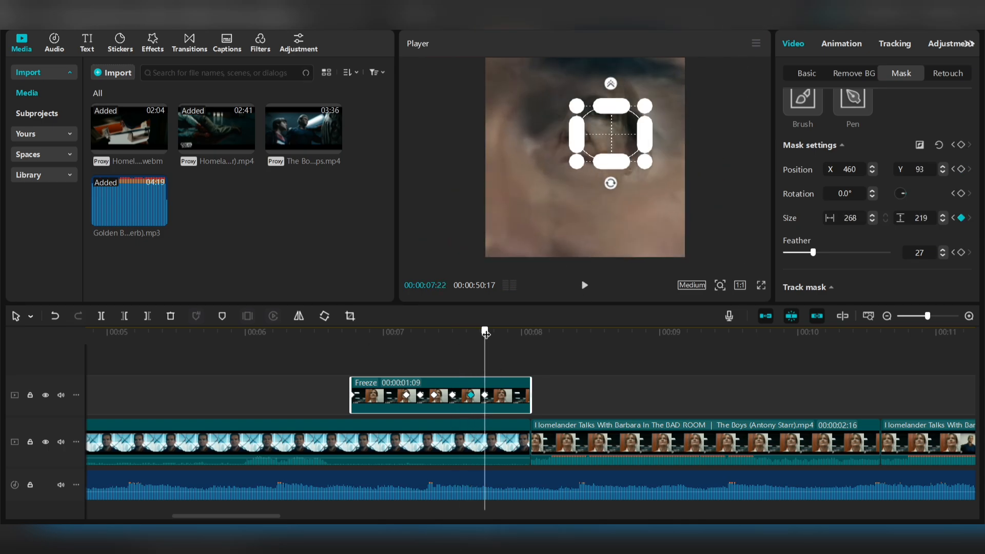
Check the preceding frames in full screen and enlarge the mask further at 00:00:07:24
key(Left)
key(Left)
key(Left)
key(Left)
click(762, 286)
key(Escape)
key(Right)
key(Right)
key(Right)
key(Right)
key(Right)
key(Right)
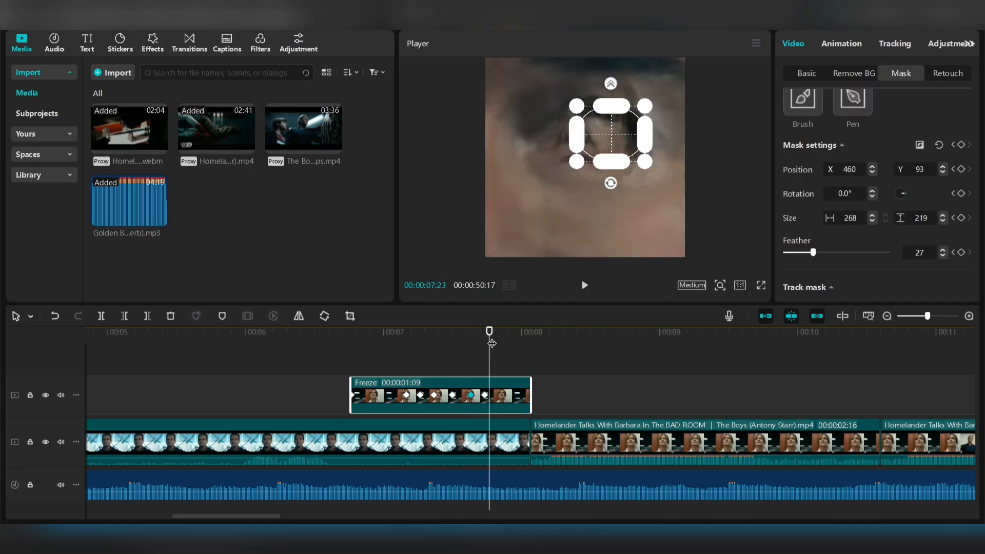
drag(551, 183, 519, 210)
Enlarge the mask to 742 by 606 at 00:00:07:26 and set its feather to 13
drag(453, 332, 499, 335)
click(503, 337)
drag(520, 210, 443, 272)
mouse_move(504, 333)
mouse_down()
mouse_move(455, 337)
mouse_move(503, 337)
mouse_up()
drag(813, 252, 804, 254)
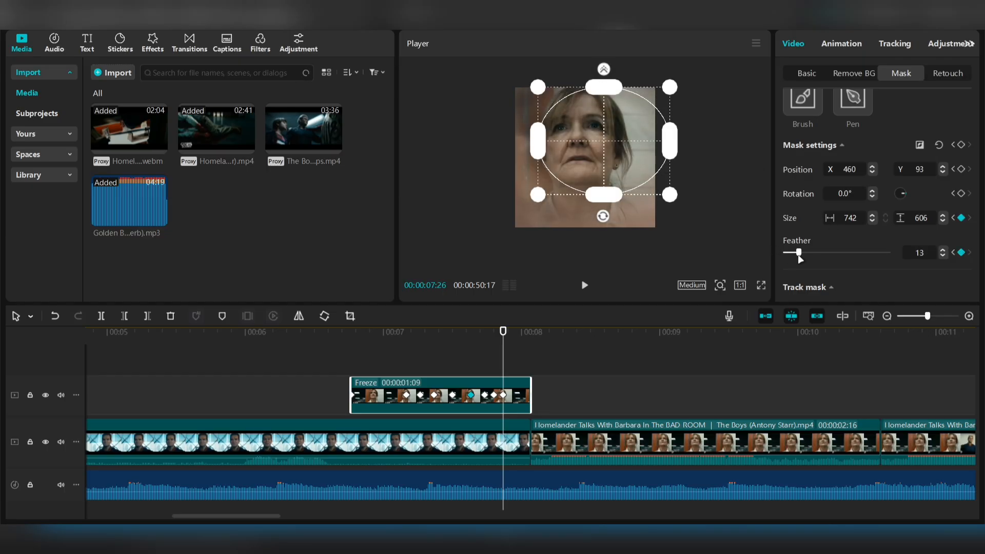
Enlarge the mask to 1095 by 893 at 00:00:07:28 and to 1899 by 1549 at 00:00:08:01
mouse_move(504, 336)
mouse_down()
mouse_move(482, 341)
mouse_move(513, 339)
mouse_up()
drag(539, 193, 528, 217)
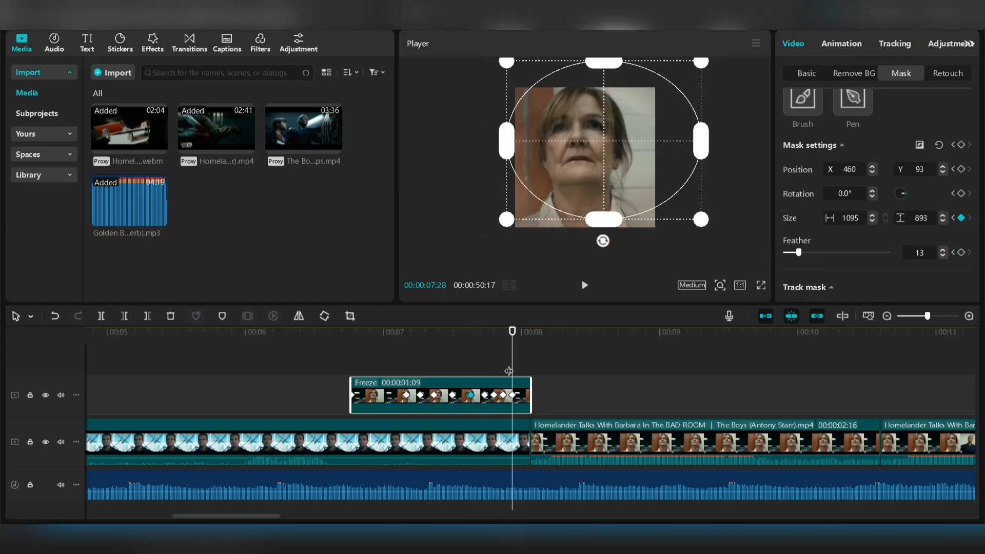
drag(512, 335, 522, 332)
drag(506, 220, 481, 244)
drag(523, 396, 528, 395)
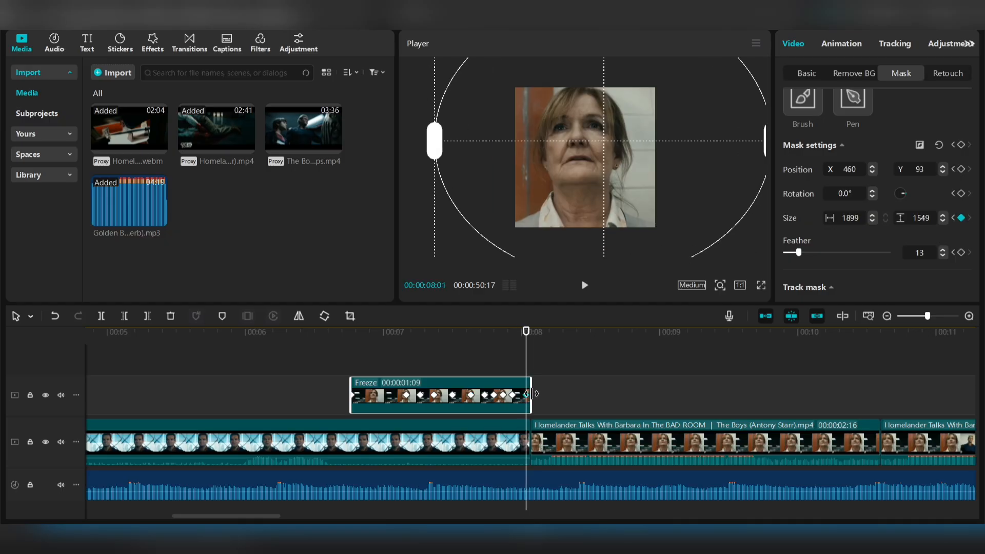
Preview the transition, then set the mask's feather to 15 at 00:00:07:15 and to 23 at 00:00:07:08
click(550, 392)
click(295, 375)
click(762, 287)
key(space)
key(space)
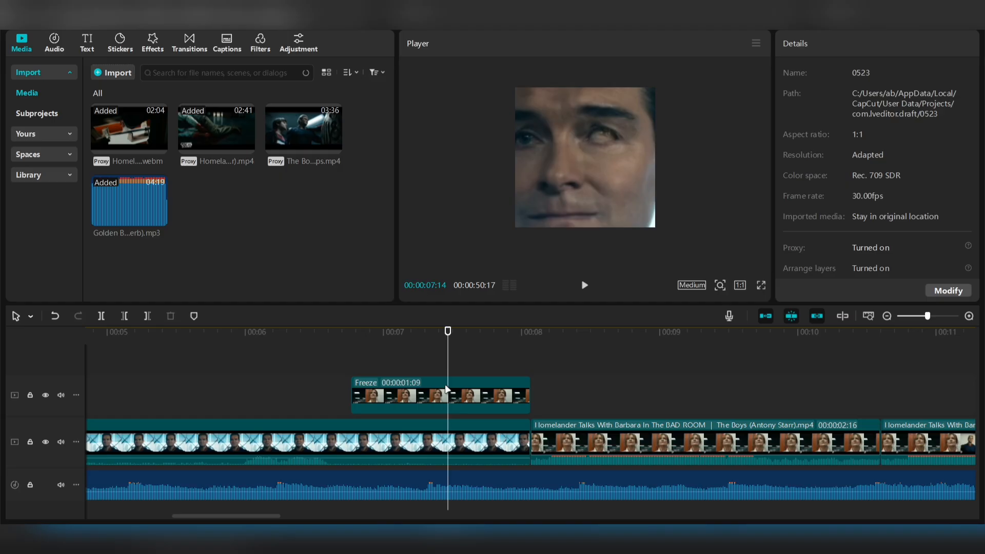
click(452, 392)
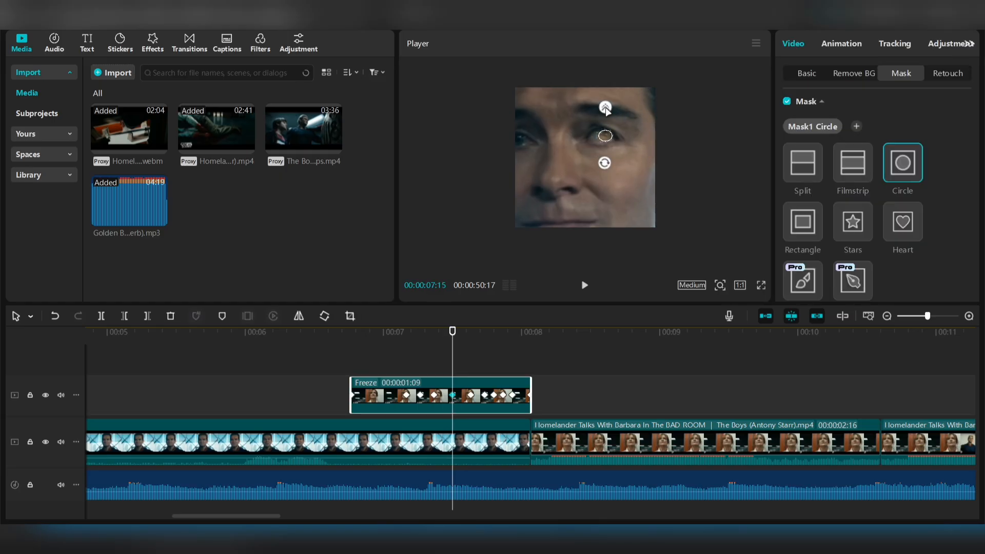
scroll(841, 205, down, 6)
drag(786, 207, 813, 210)
drag(806, 206, 801, 207)
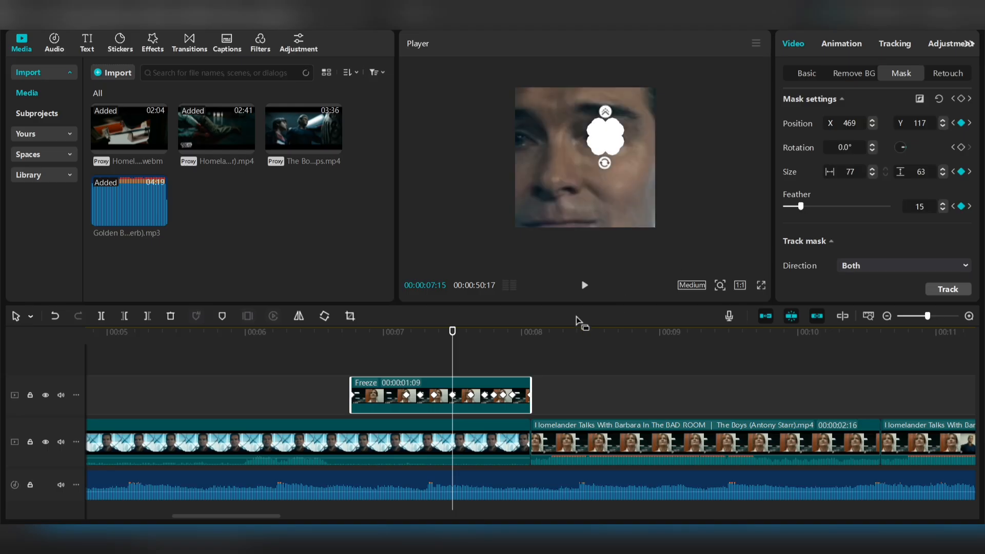
click(761, 286)
key(Escape)
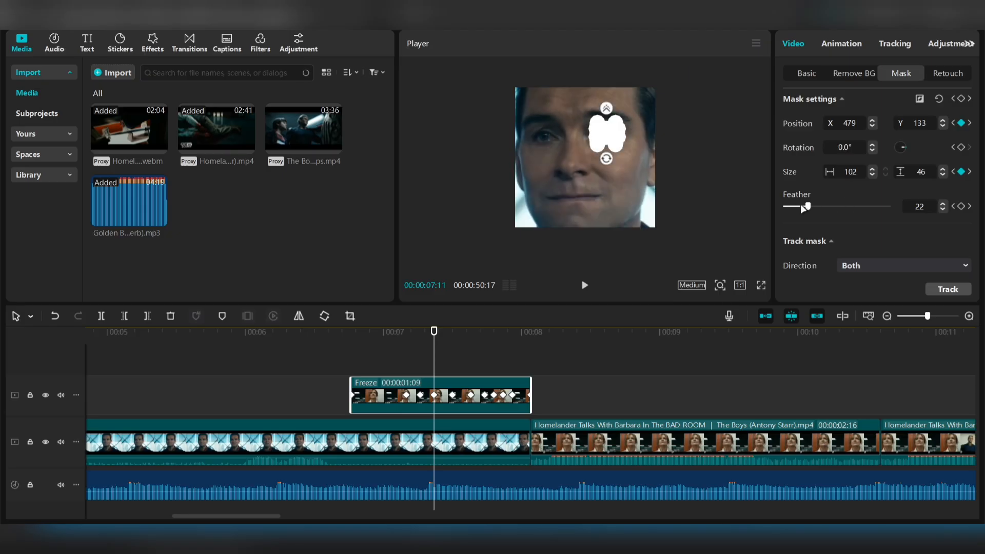
click(420, 338)
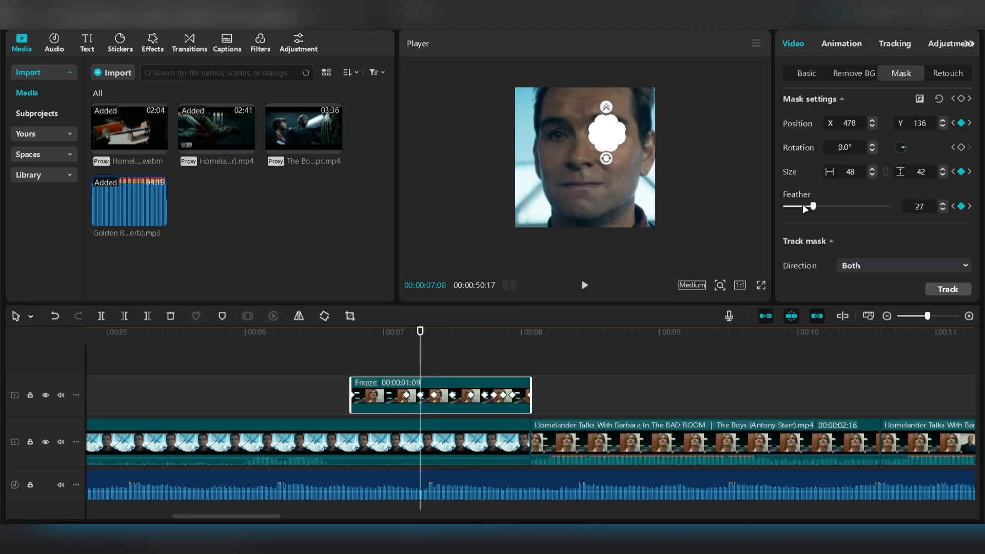
click(806, 206)
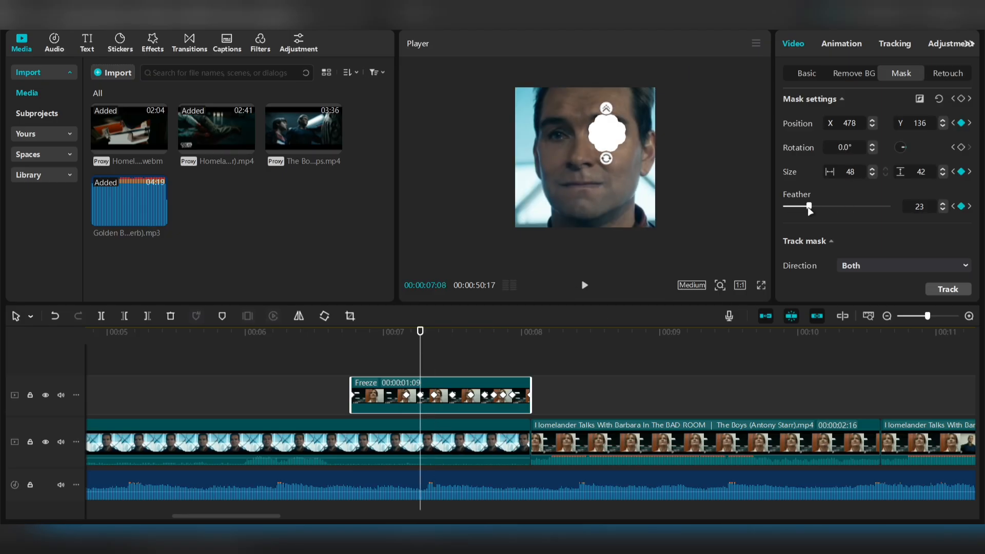
Play the eye transition in full screen and scrub through it to check the mask animation
click(407, 341)
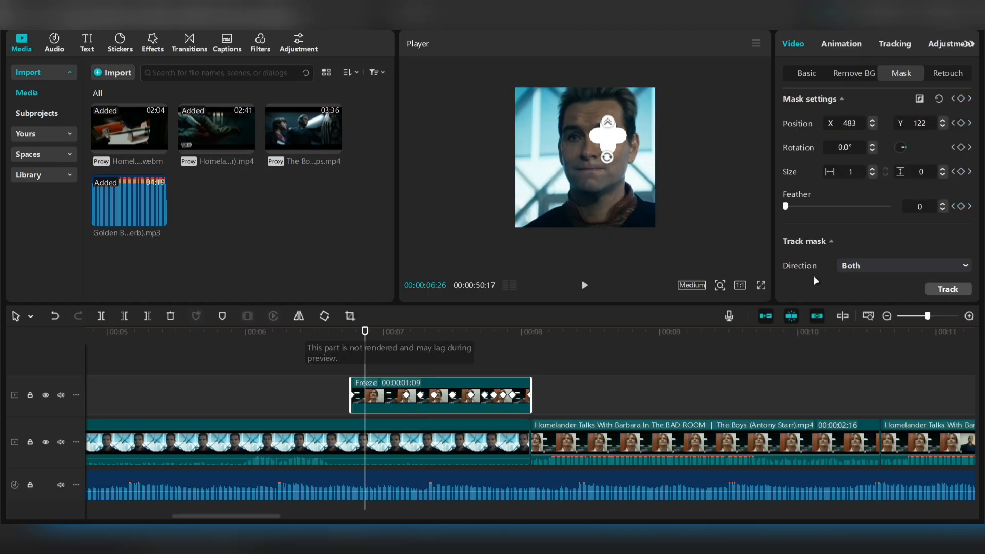
click(761, 284)
key(space)
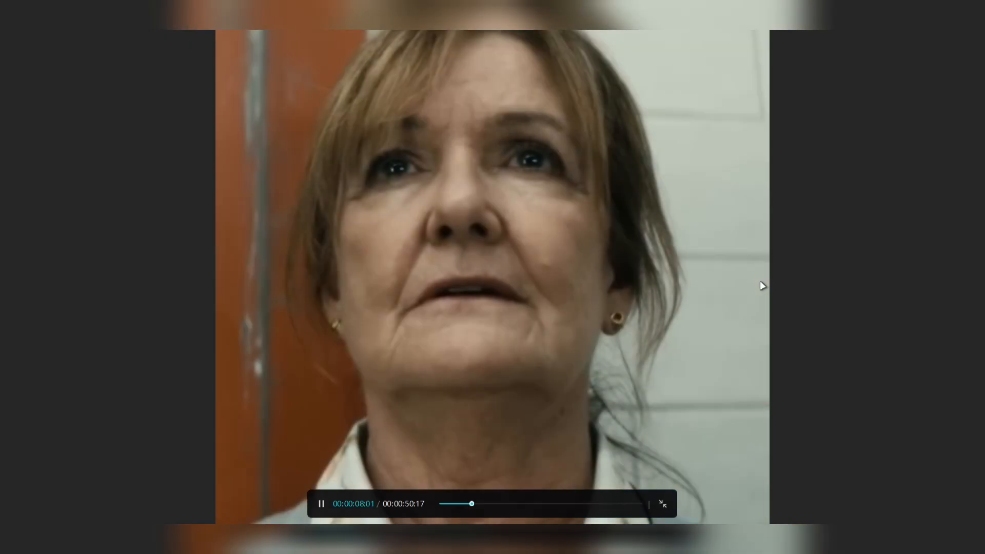
key(Escape)
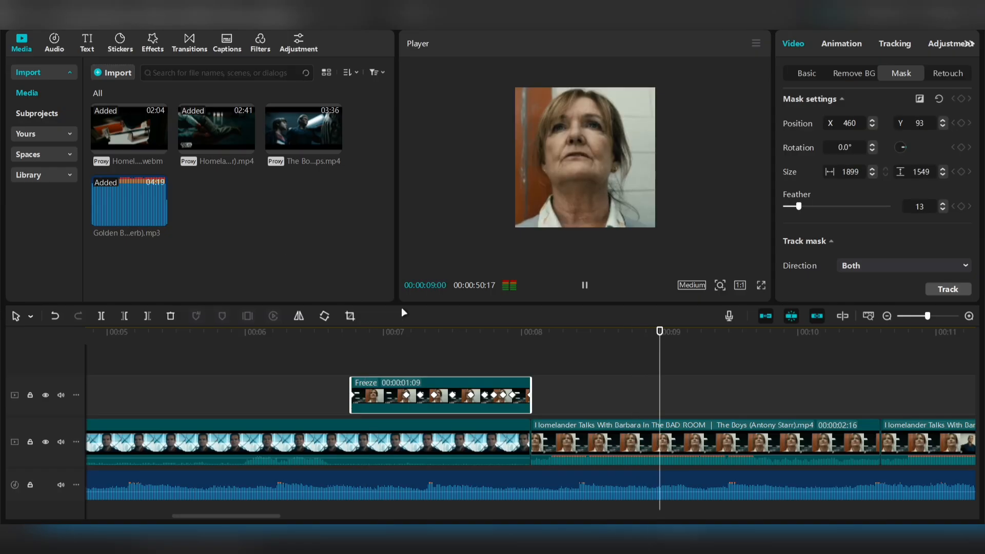
key(space)
drag(342, 334, 521, 349)
click(548, 351)
Import dark red.png and place it on a track above the freeze frame, starting at 00:00:06:23
mouse_move(350, 336)
mouse_down()
mouse_move(506, 341)
mouse_move(346, 352)
mouse_up()
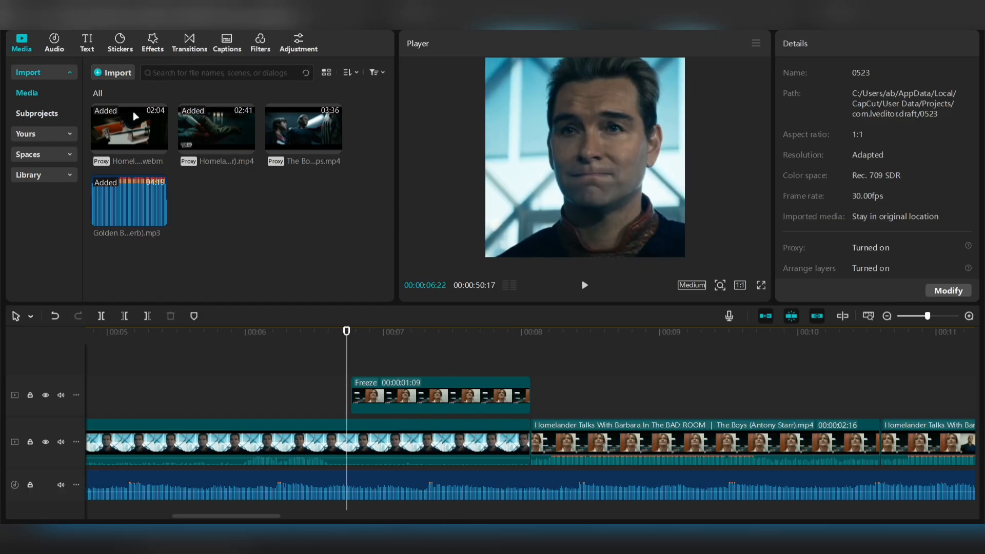
click(117, 71)
double_click(357, 134)
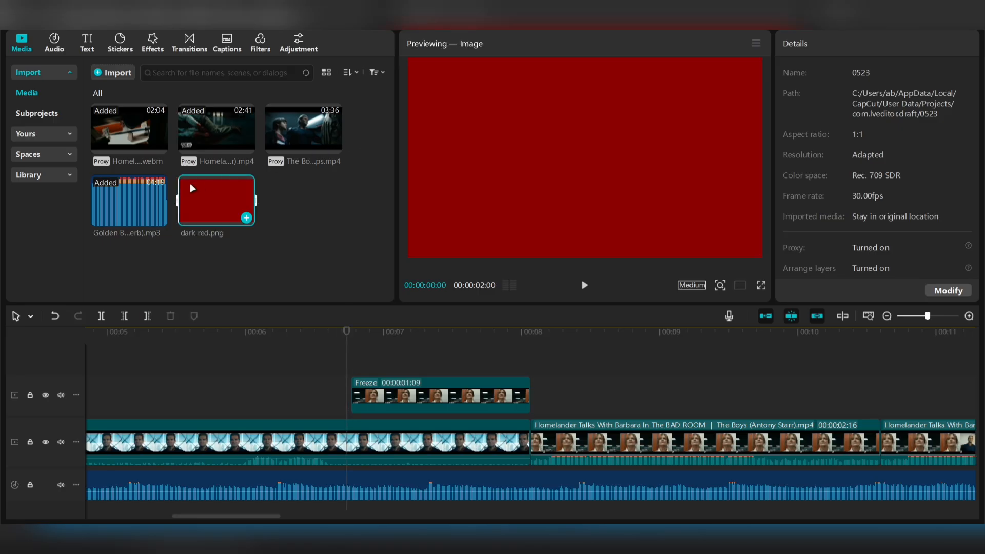
drag(190, 183, 356, 357)
drag(367, 393, 374, 391)
Trim dark red.png to a duration of 00:00:01:18 and scale it up to 178% to cover the frame
drag(347, 343, 575, 353)
drag(579, 352, 557, 339)
key(w)
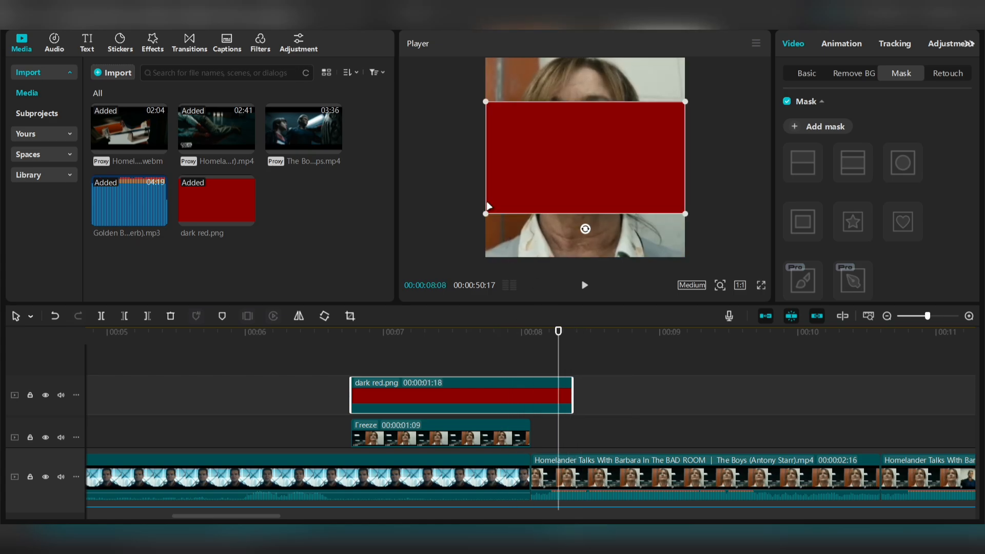
drag(489, 212, 396, 293)
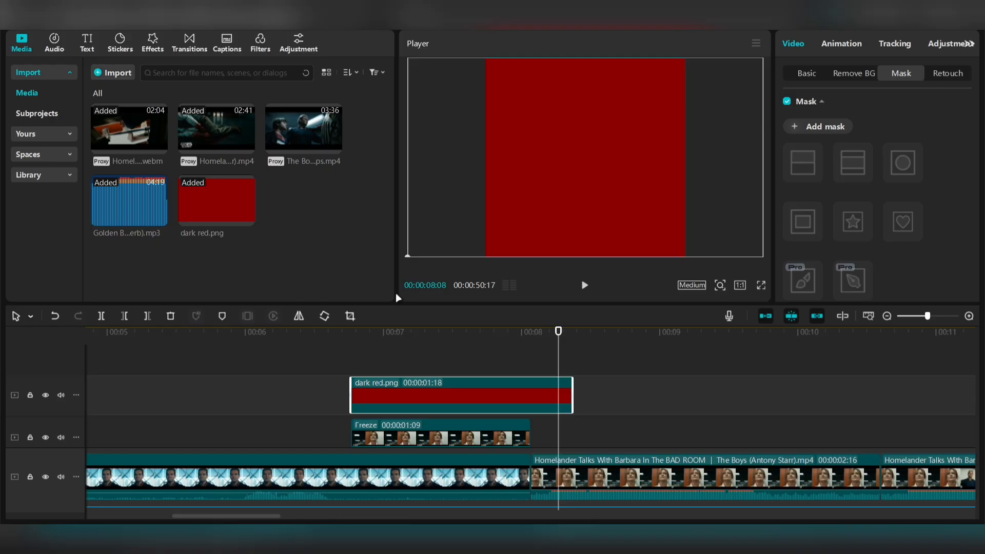
Keyframe the opacity of dark red.png at 0% at its start, 00:00:06:23
click(361, 332)
drag(362, 336, 350, 339)
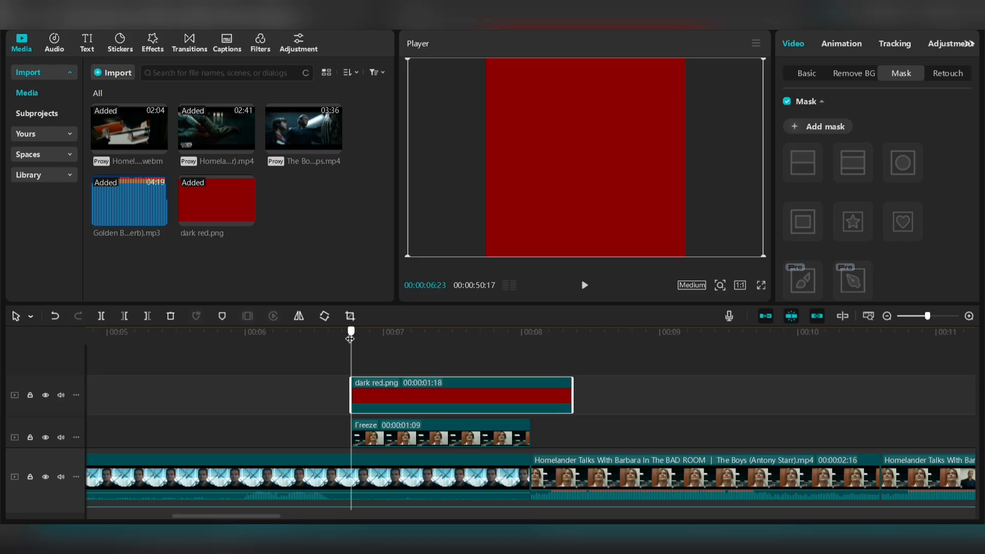
click(819, 75)
scroll(894, 213, down, 2)
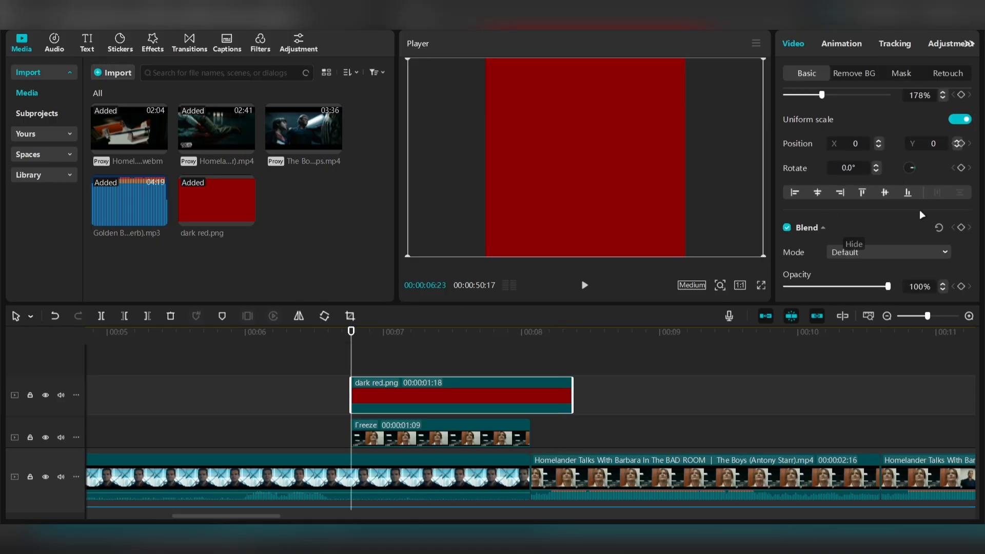
scroll(922, 215, down, 1)
drag(834, 241, 784, 240)
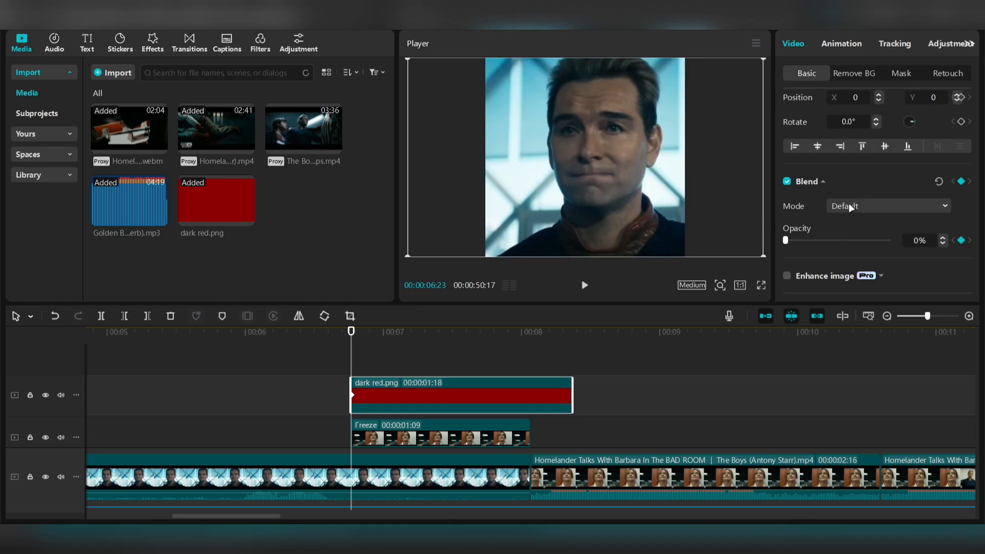
Set the red layer's blend mode to Overlay and keyframe its opacity at 53% at 00:00:07:16
drag(354, 336, 457, 334)
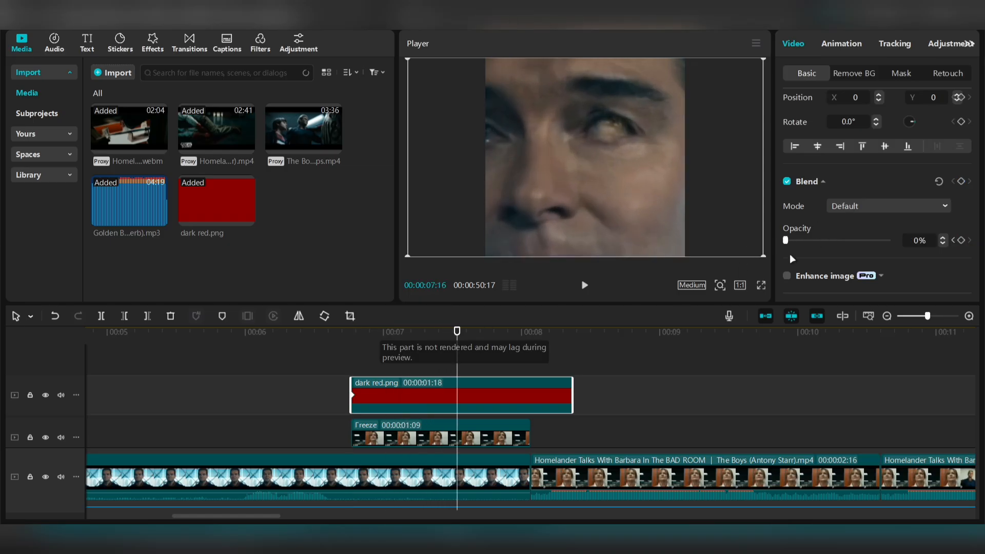
drag(786, 240, 821, 245)
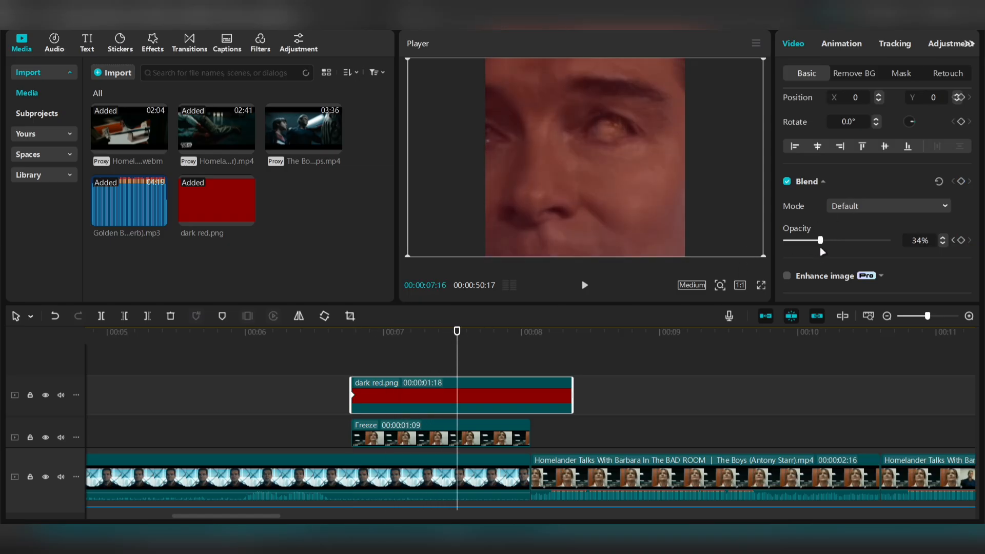
click(860, 210)
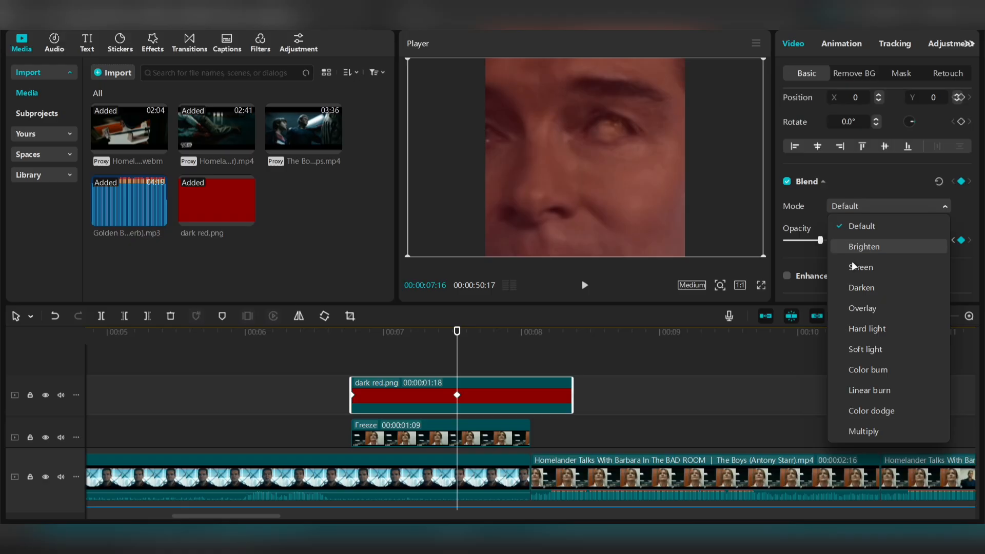
click(864, 307)
drag(820, 241, 839, 241)
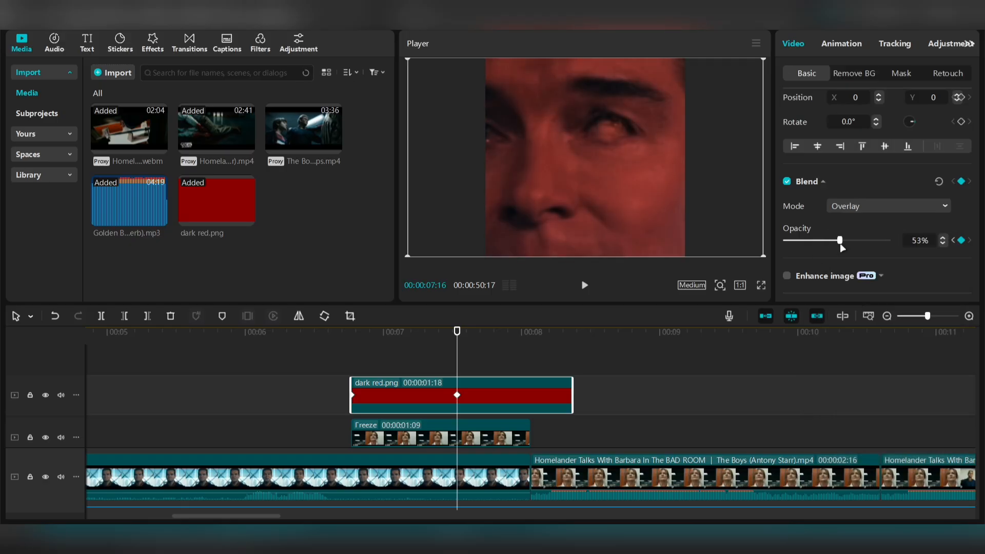
Shift the 53% opacity keyframe to about 00:00:07:24 and keyframe the red layer's opacity at 0% at 00:00:08:08
click(482, 395)
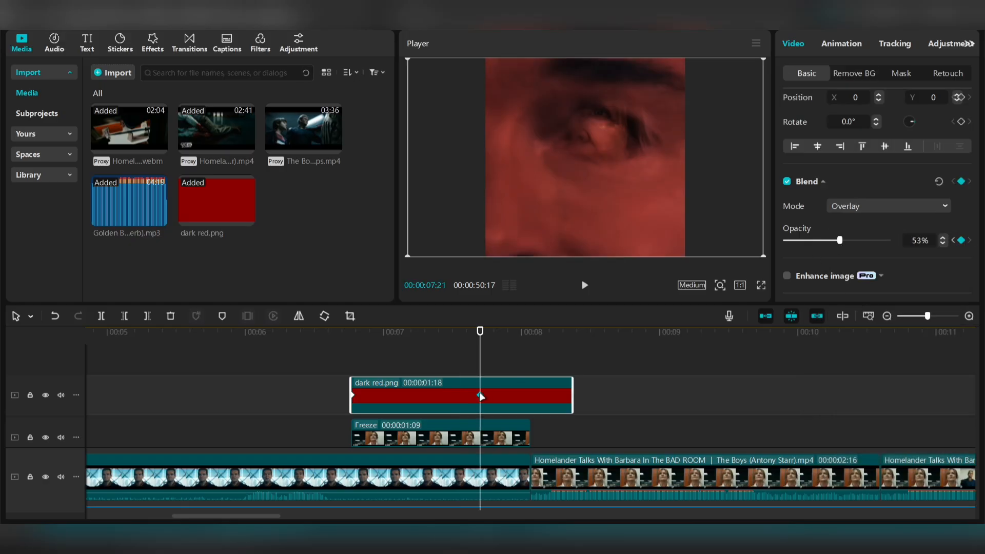
click(490, 395)
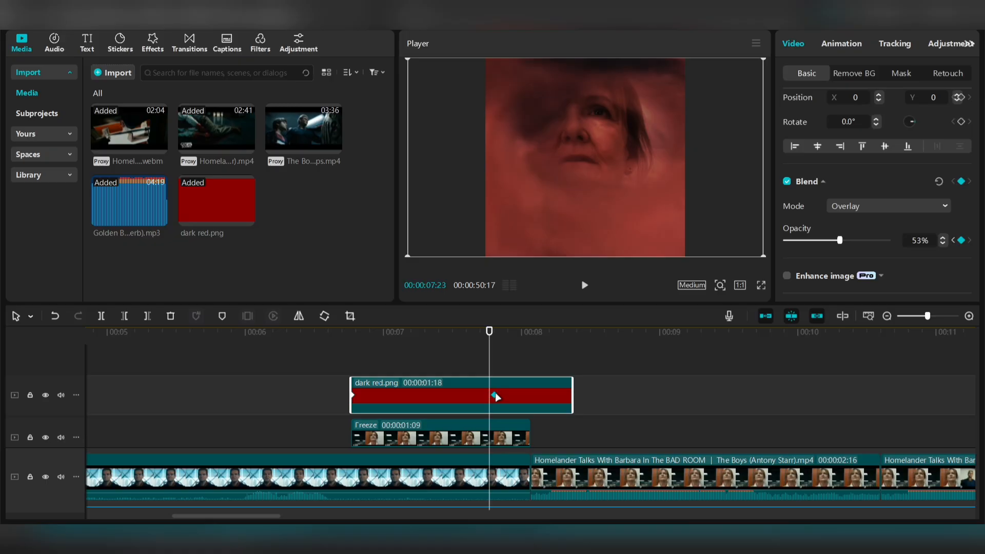
click(495, 396)
click(558, 332)
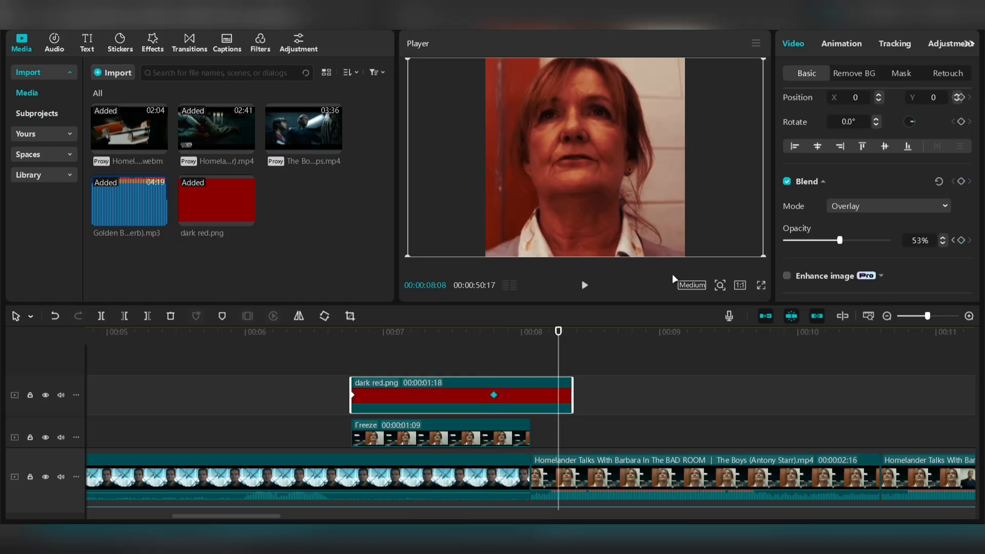
drag(823, 240, 785, 240)
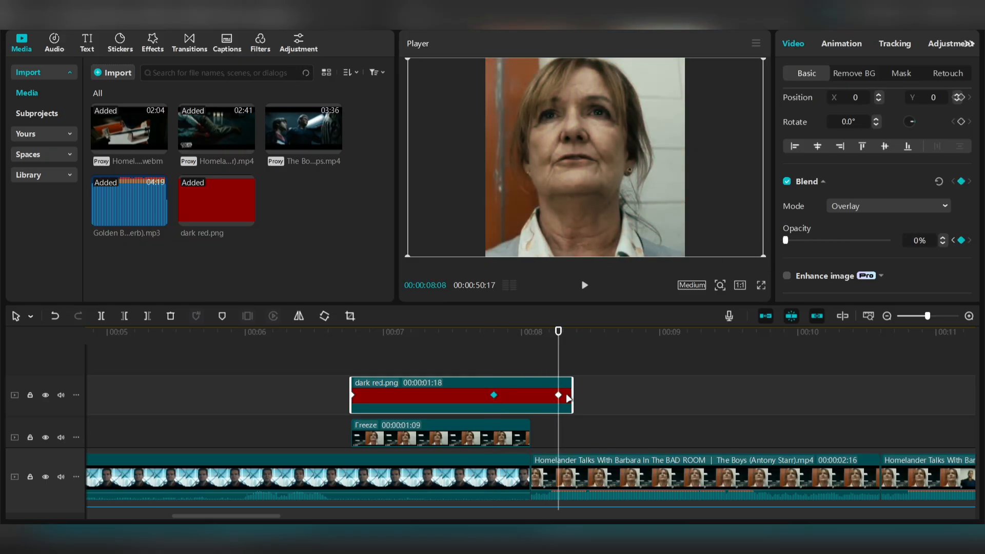
Preview the red fade, then import the black y2mate video and place it above dark red.png from 00:00:06:23
click(403, 347)
key(space)
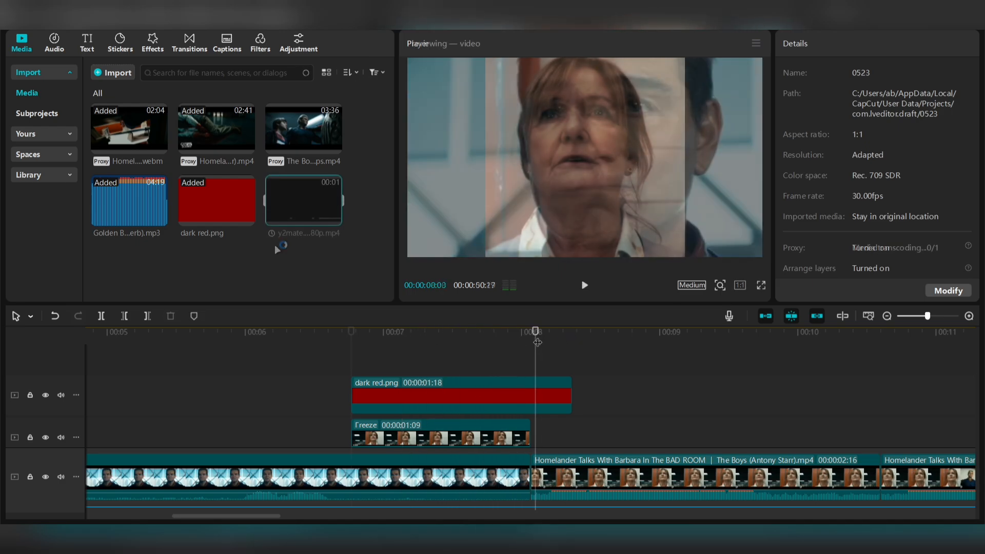
drag(279, 249, 353, 418)
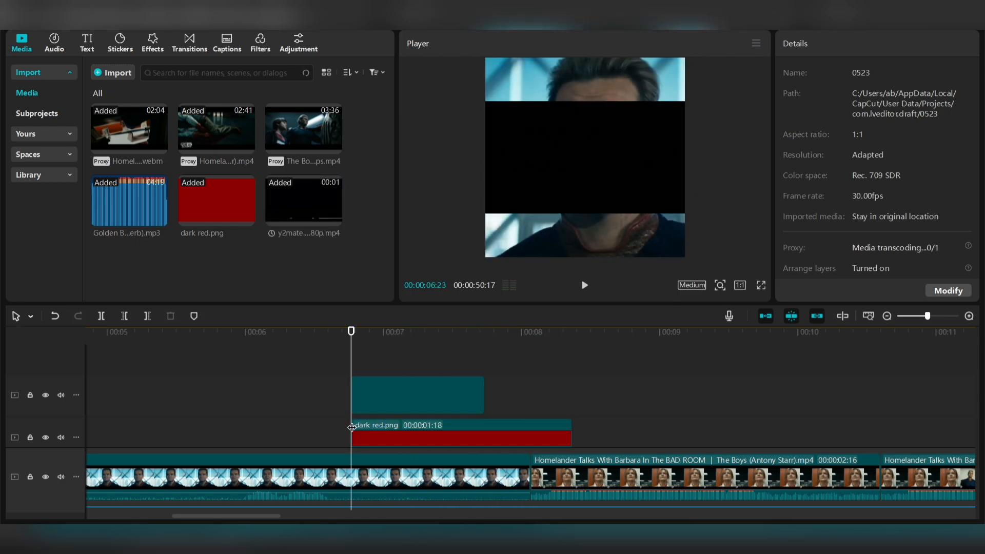
Set the Glitch Overlay clip's blend mode to Screen and scale it to 178% so it fills the frame
click(887, 298)
click(865, 119)
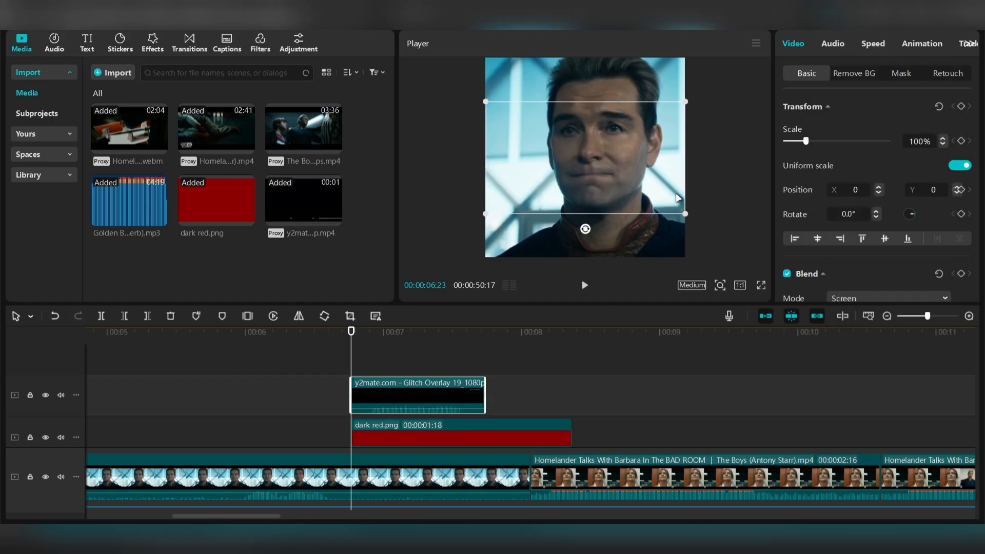
click(709, 231)
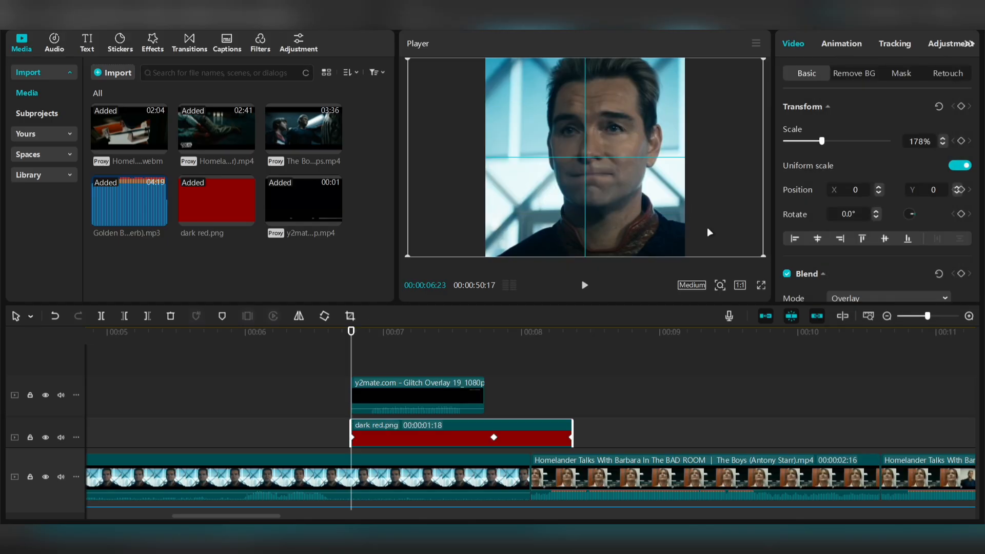
click(431, 391)
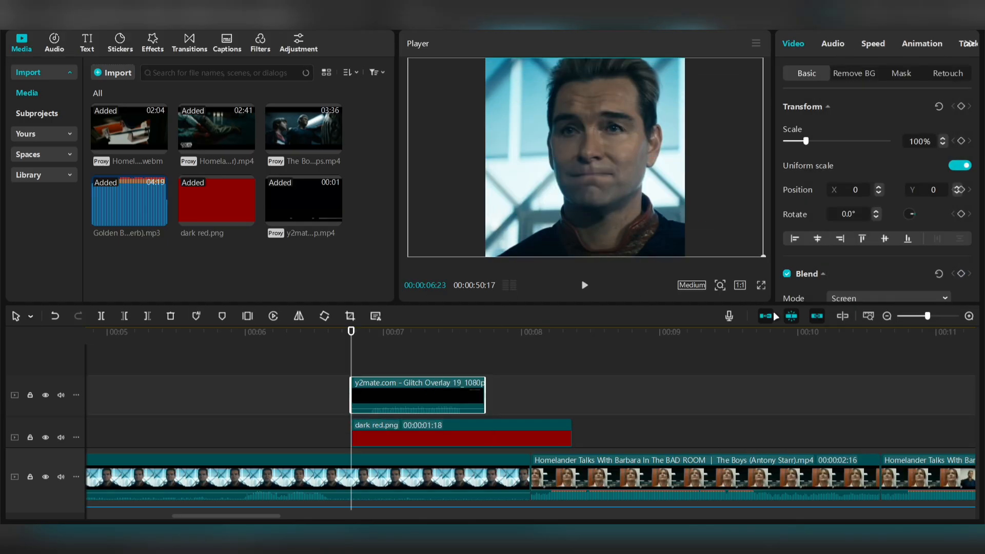
Move the Glitch Overlay clip below dark red.png, starting at about 00:00:06:29, and preview the timing
mouse_move(363, 341)
mouse_down()
mouse_move(443, 347)
mouse_move(365, 352)
mouse_up()
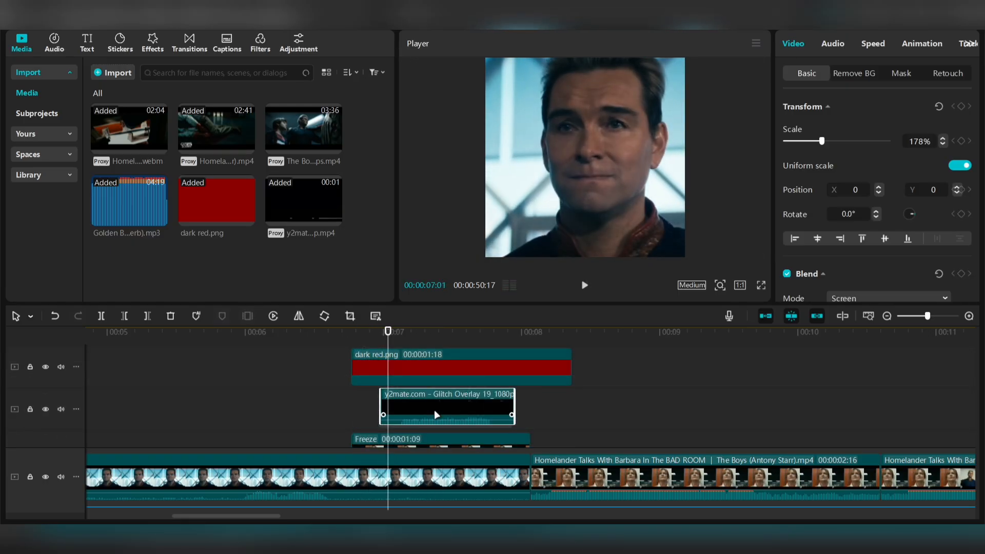
key(space)
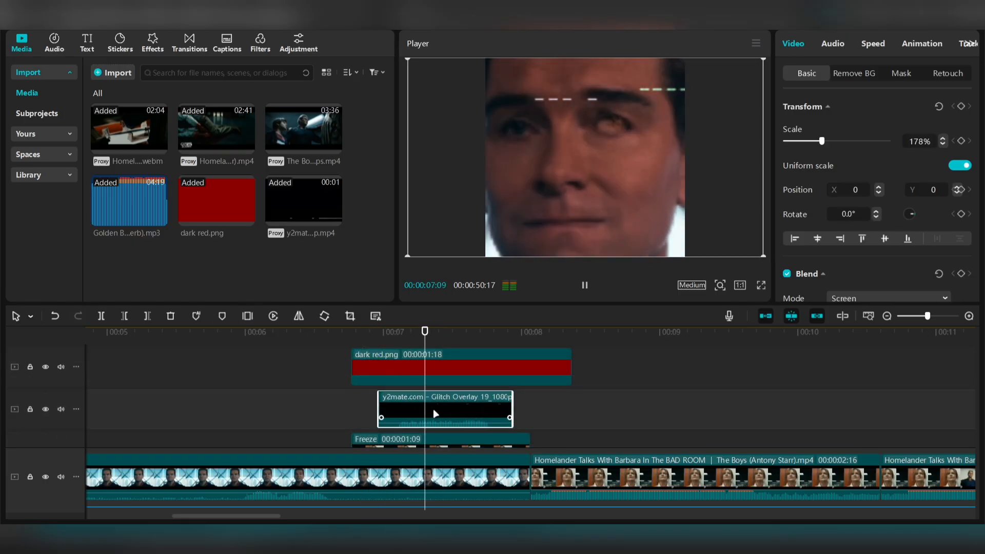
drag(375, 336, 353, 338)
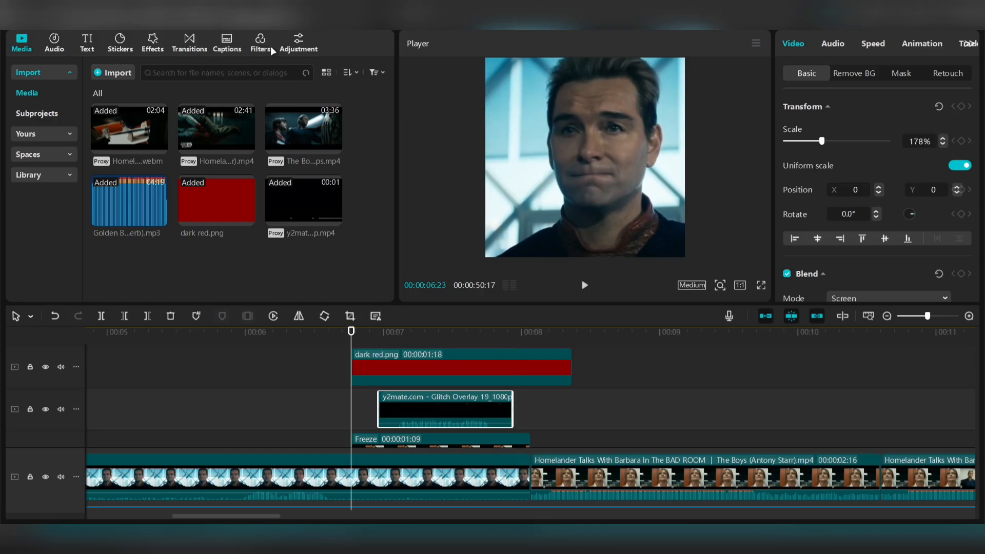
Add the Cut glitch effect above dark red.png at 00:00:06:23, trim it to that layer's end, and keyframe its starting parameters
click(152, 43)
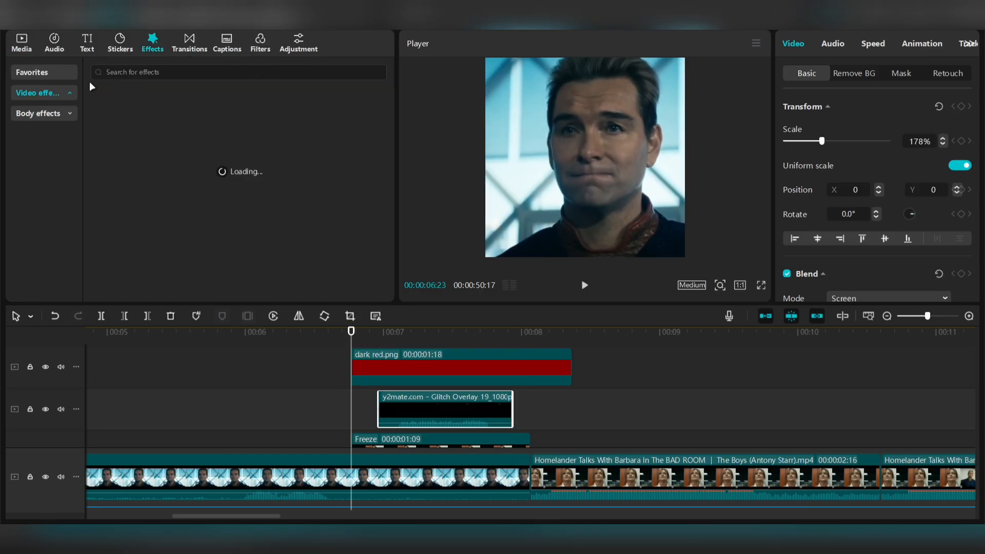
click(117, 72)
click(32, 262)
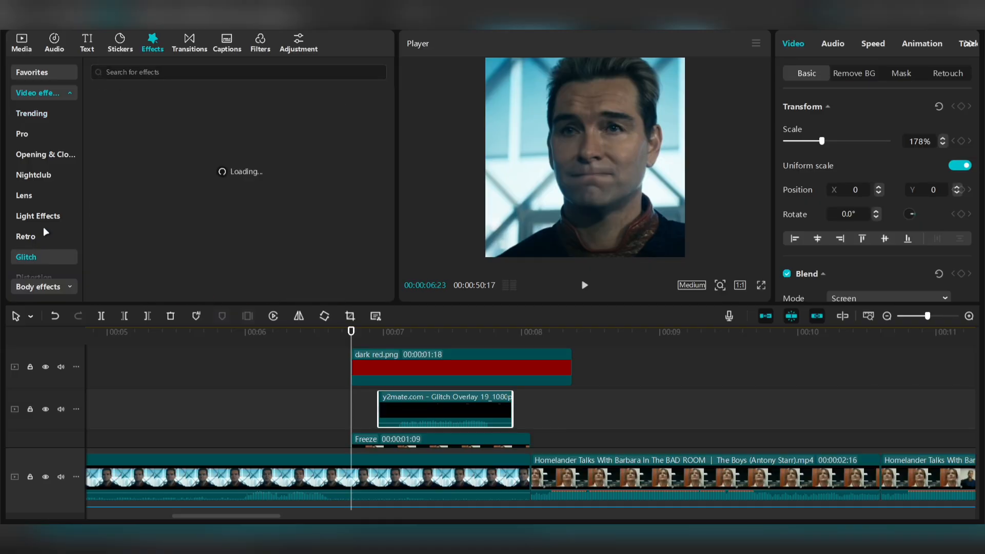
scroll(45, 226, down, 2)
scroll(232, 203, down, 2)
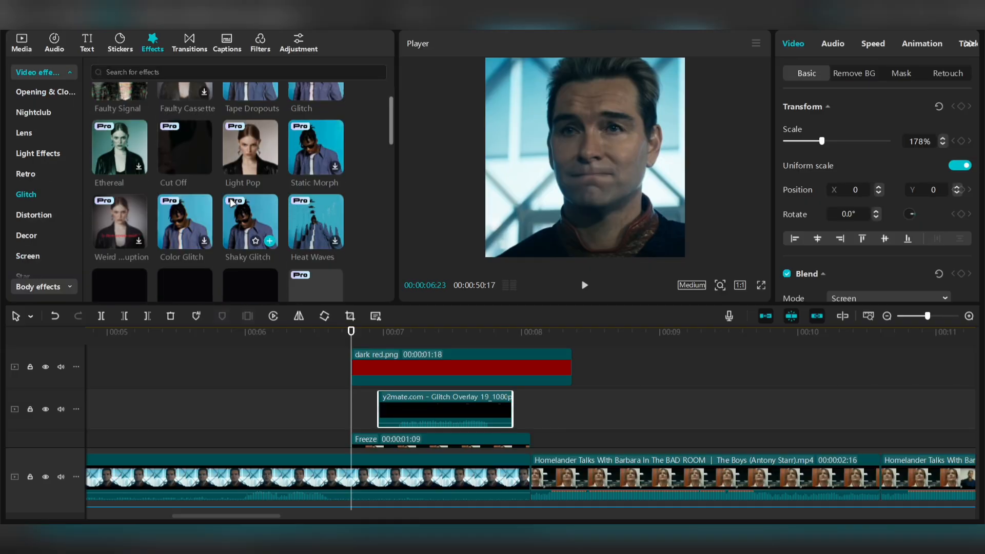
scroll(232, 203, down, 5)
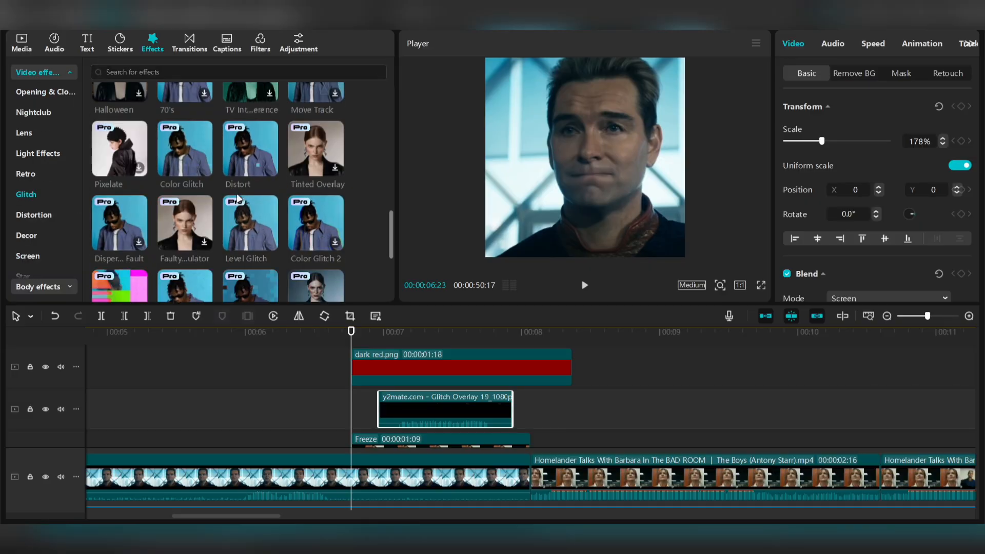
scroll(237, 197, down, 3)
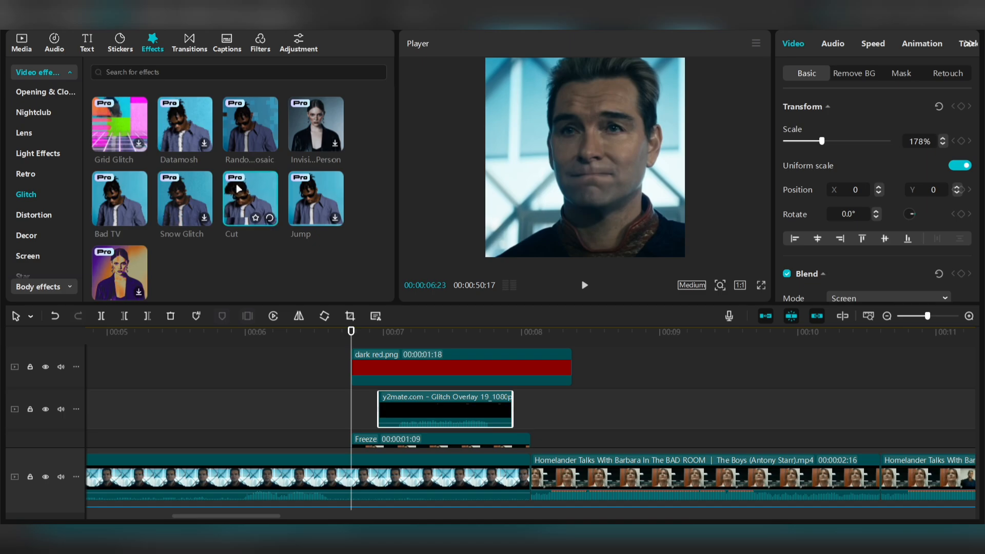
drag(239, 189, 351, 340)
click(366, 342)
key(w)
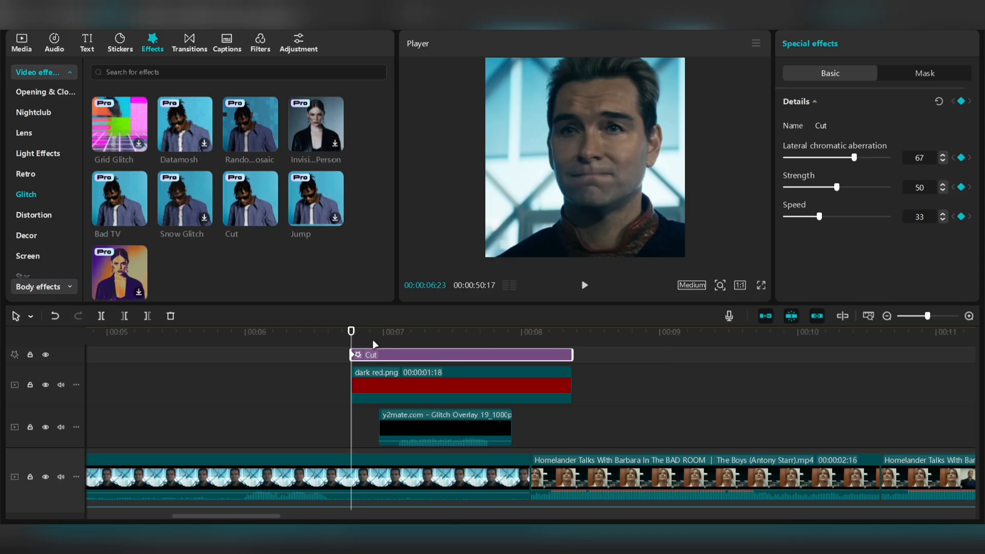
Keyframe the Cut effect at 00:00:07:15 with lateral chromatic aberration 100 and strength 85
drag(374, 343, 460, 341)
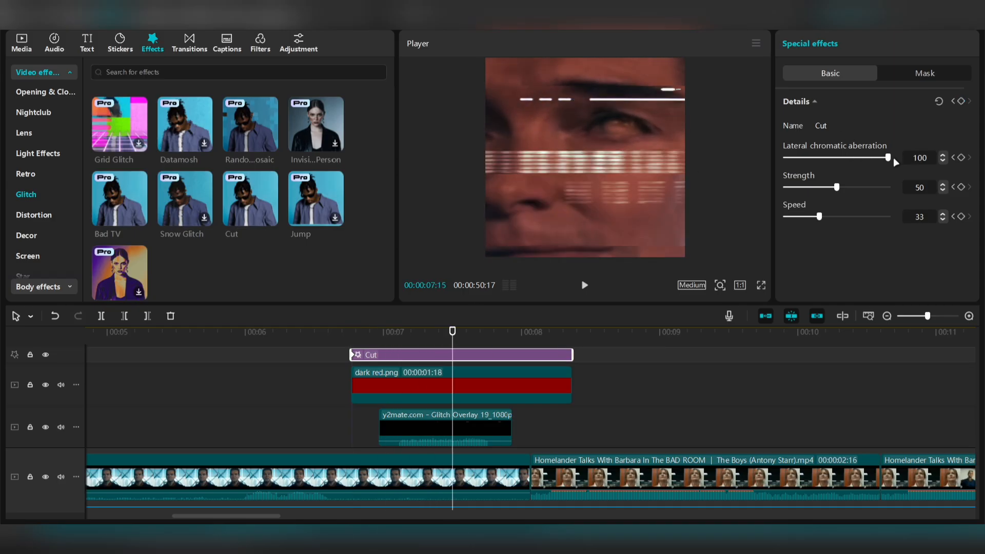
drag(416, 341, 452, 341)
Keyframe the Cut effect with speed 100 and aberration and strength 0, placing this keyframe and the effect's end at 00:00:08:08
click(530, 333)
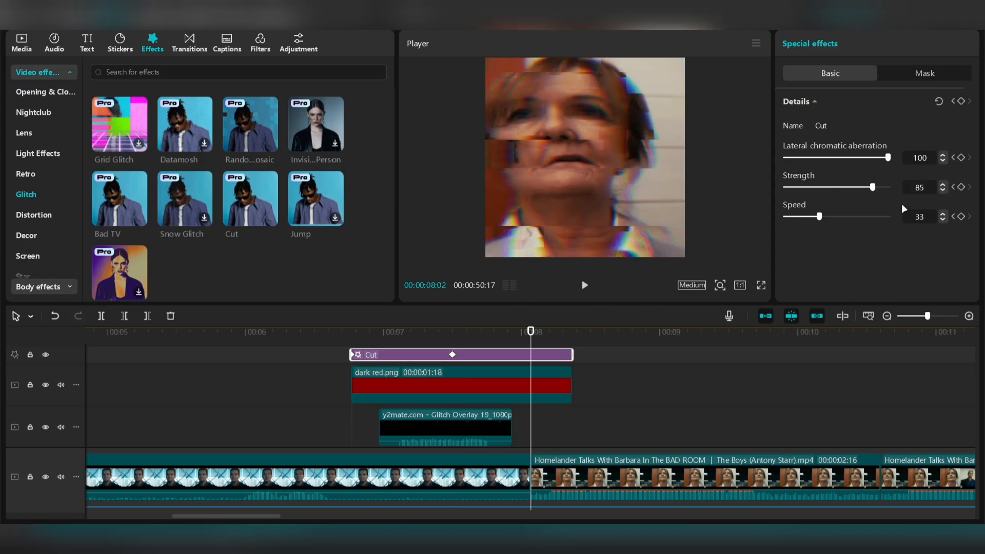
drag(863, 216, 890, 217)
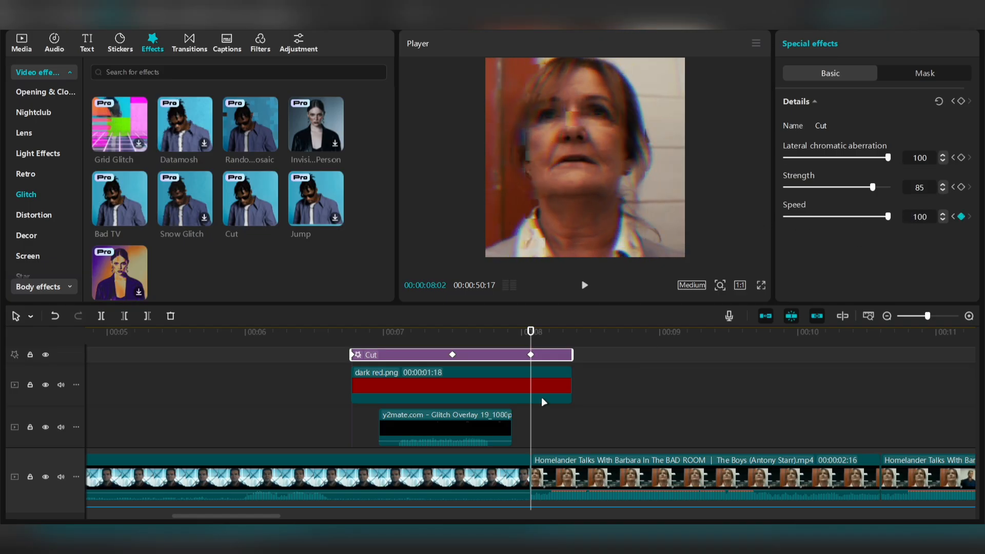
drag(840, 188, 699, 213)
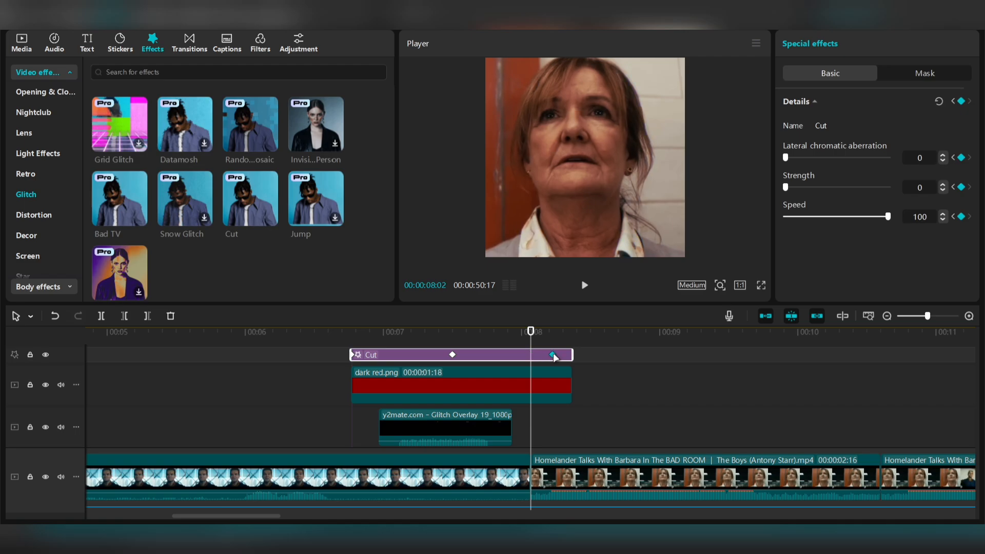
drag(534, 355, 560, 355)
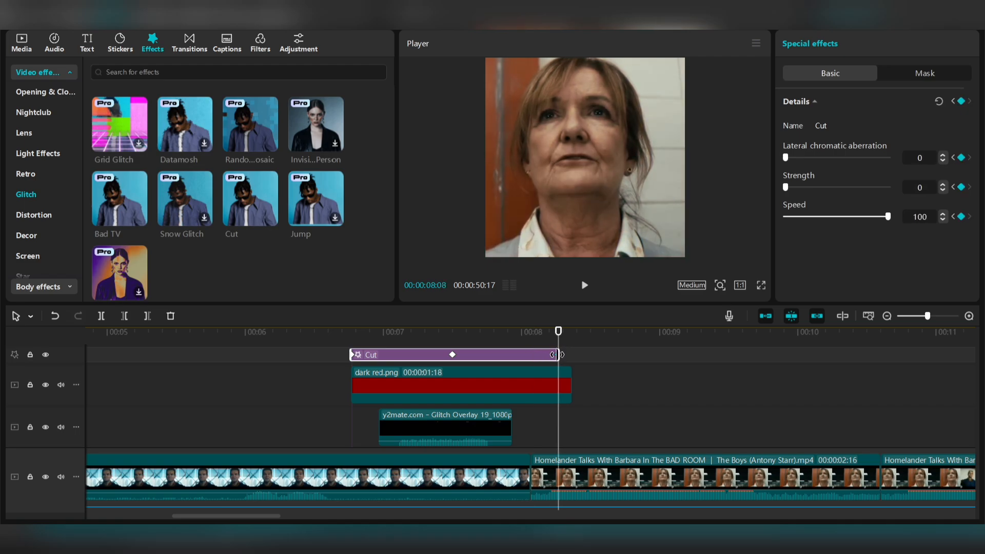
Preview the glitch transition from about 00:00:06:15 in full screen and in the timeline
click(313, 334)
click(762, 286)
key(space)
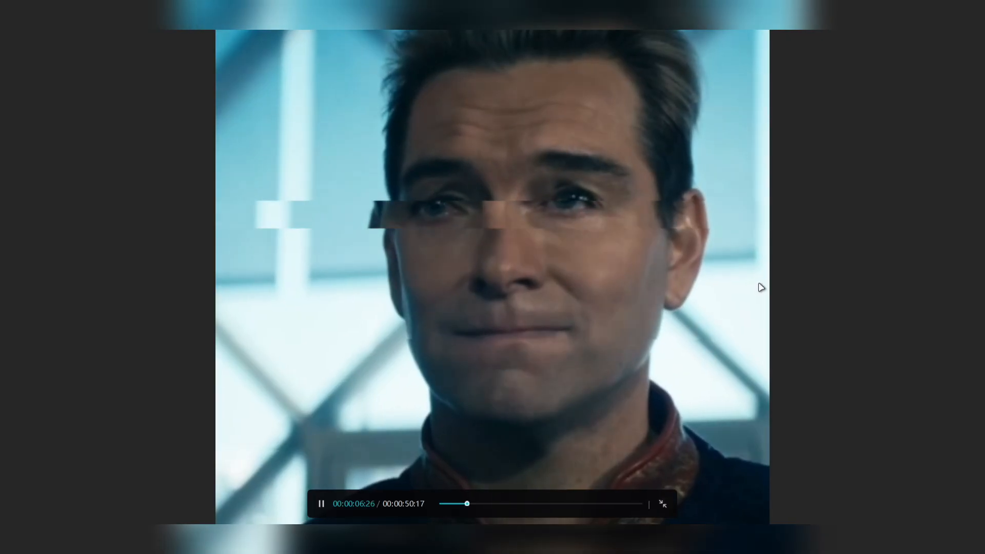
key(Escape)
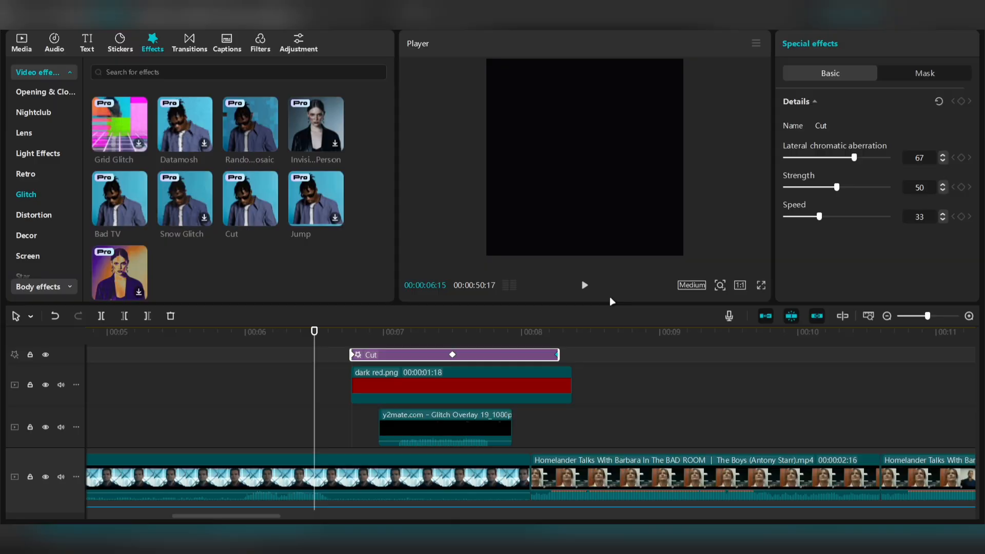
key(space)
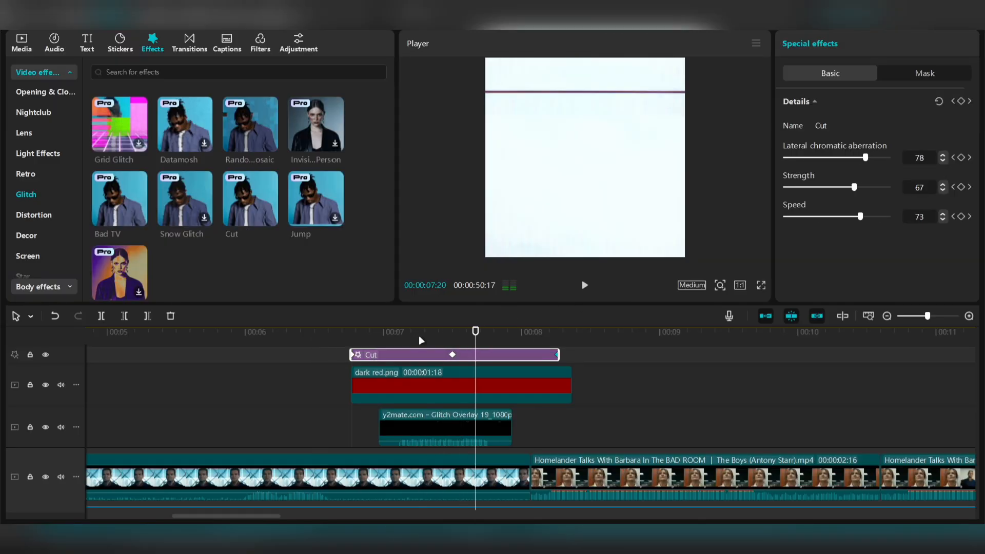
key(space)
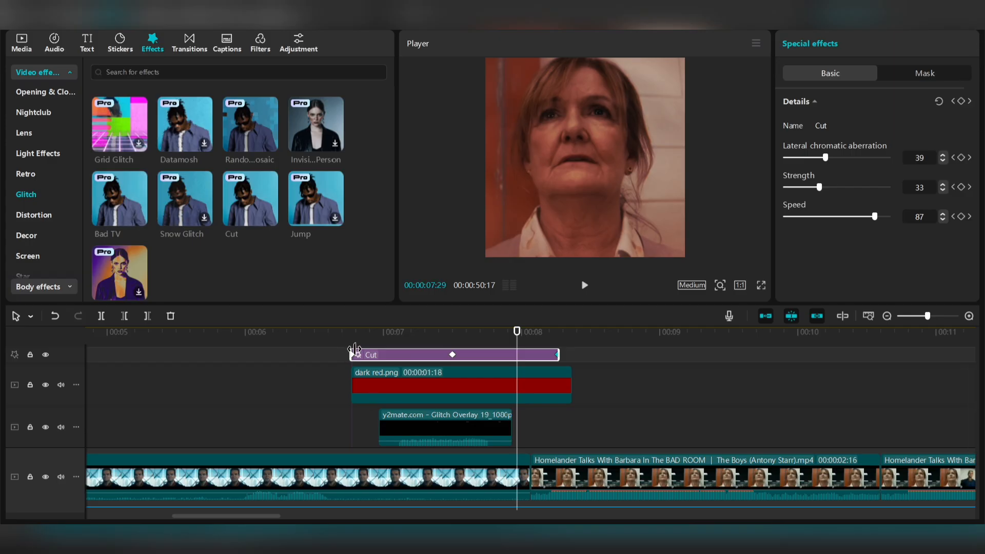
drag(372, 339, 459, 359)
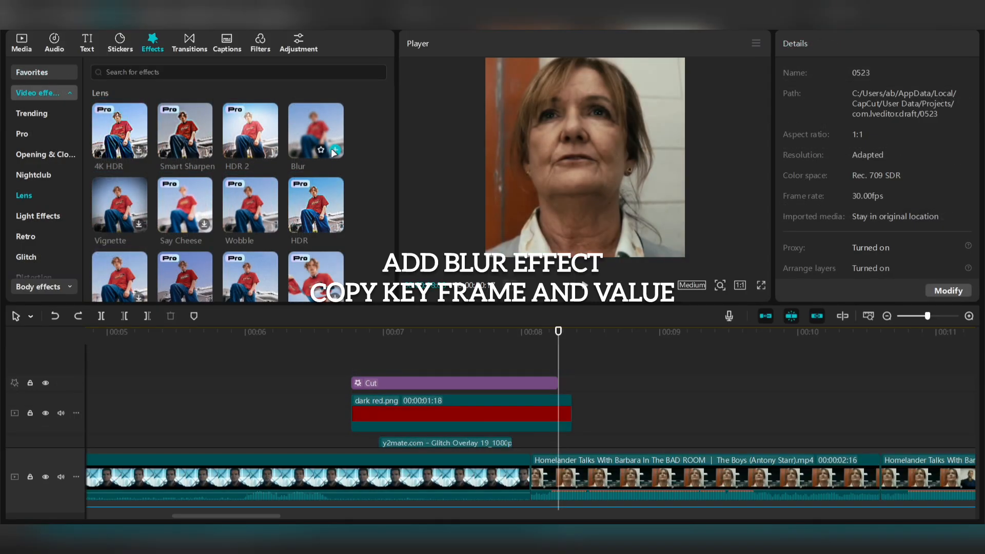
Add the Blur lens effect above Cut from 00:00:06:23 to 00:00:08:08 and keyframe its blur at 0 at the start
drag(316, 131, 380, 370)
drag(543, 339, 351, 352)
key(w)
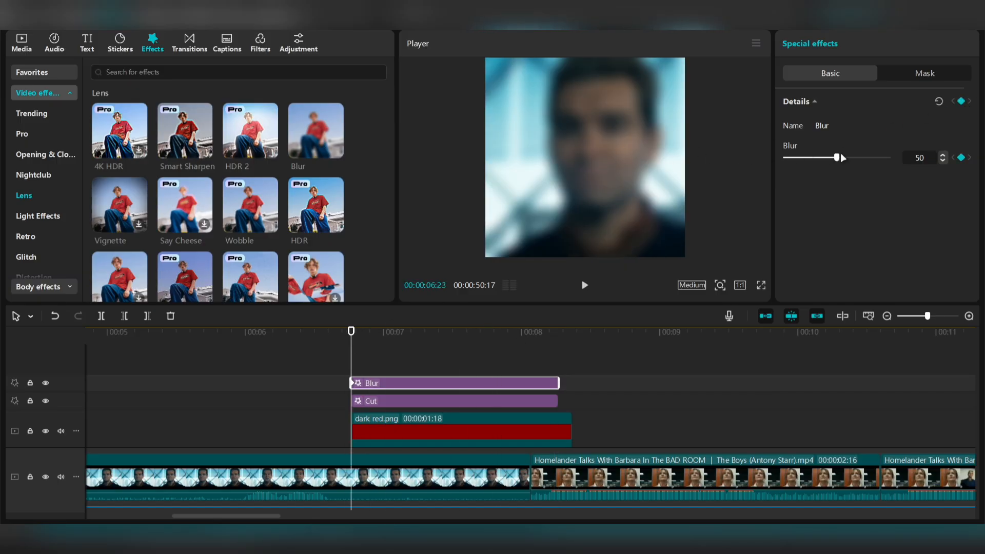
drag(822, 154, 780, 160)
Keyframe the Blur effect at 12 at 00:00:07:23 and shift that keyframe to about 00:00:07:12
drag(406, 336, 471, 346)
click(489, 332)
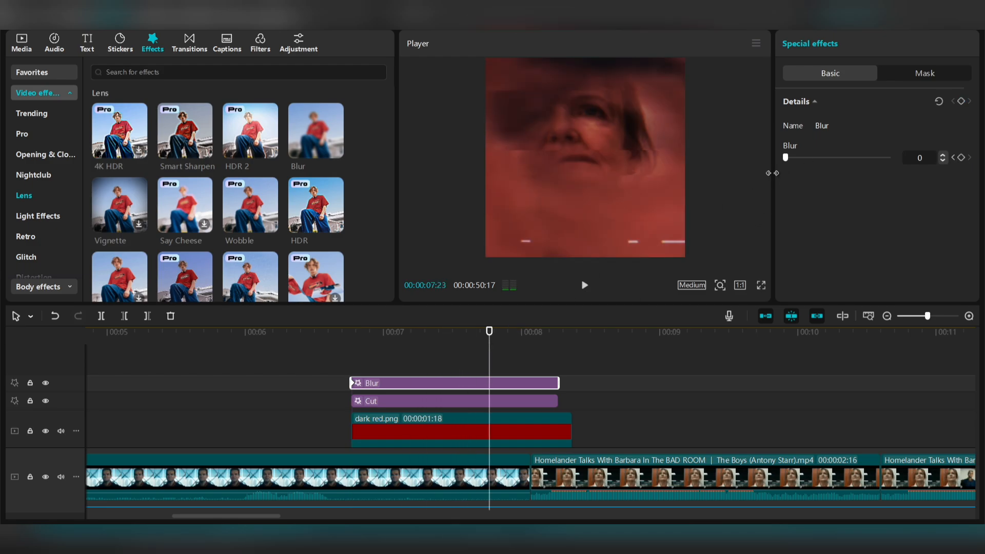
mouse_move(786, 158)
mouse_down()
mouse_move(822, 157)
mouse_move(790, 160)
mouse_up()
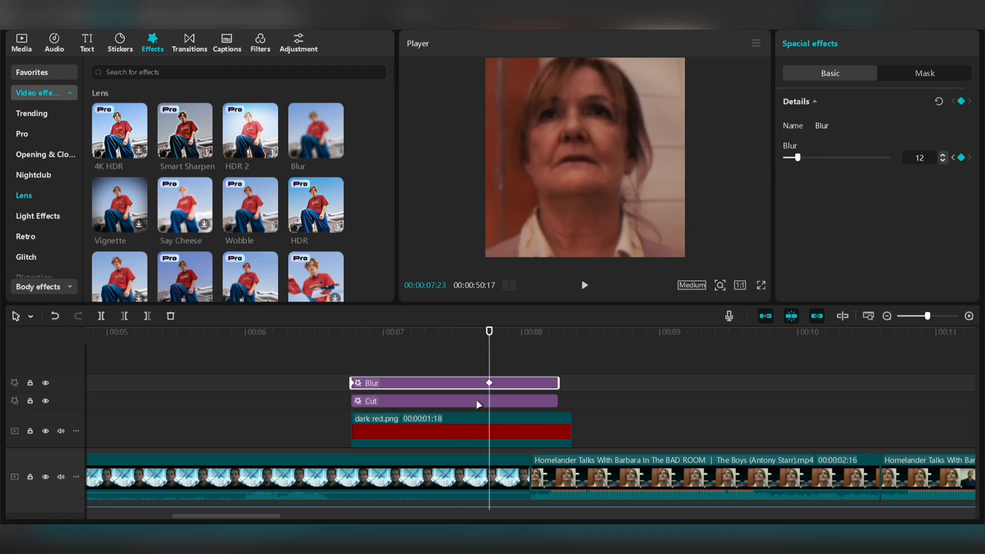
drag(490, 383, 440, 383)
Keyframe the Blur effect at 0 at 00:00:07:26, shift that keyframe to 00:00:08:01, and check the blur
drag(390, 341, 503, 343)
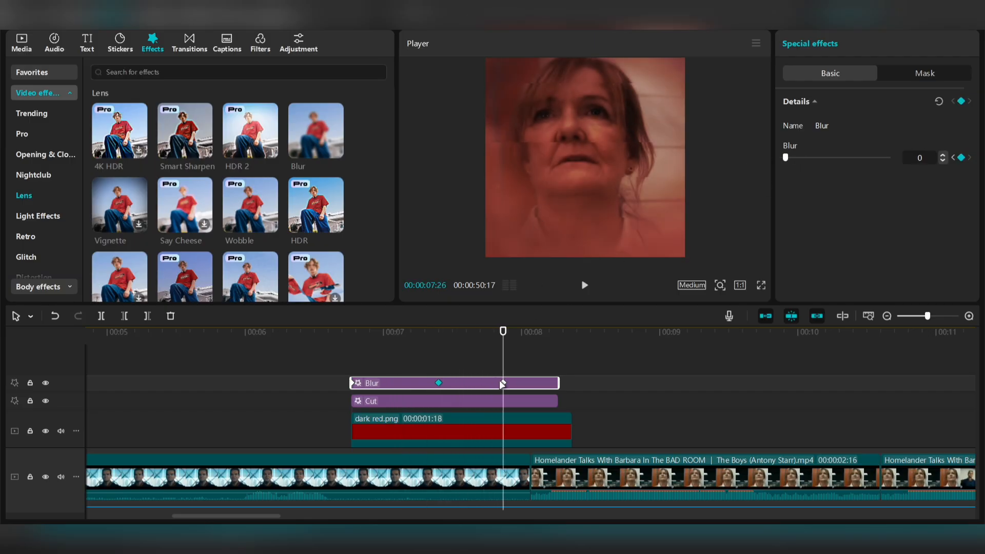
click(527, 383)
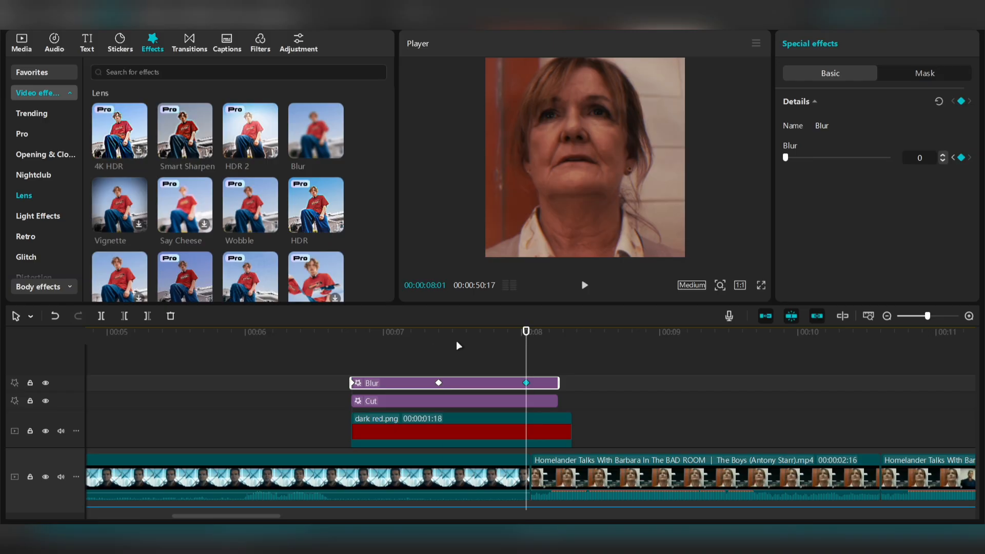
drag(456, 341, 514, 340)
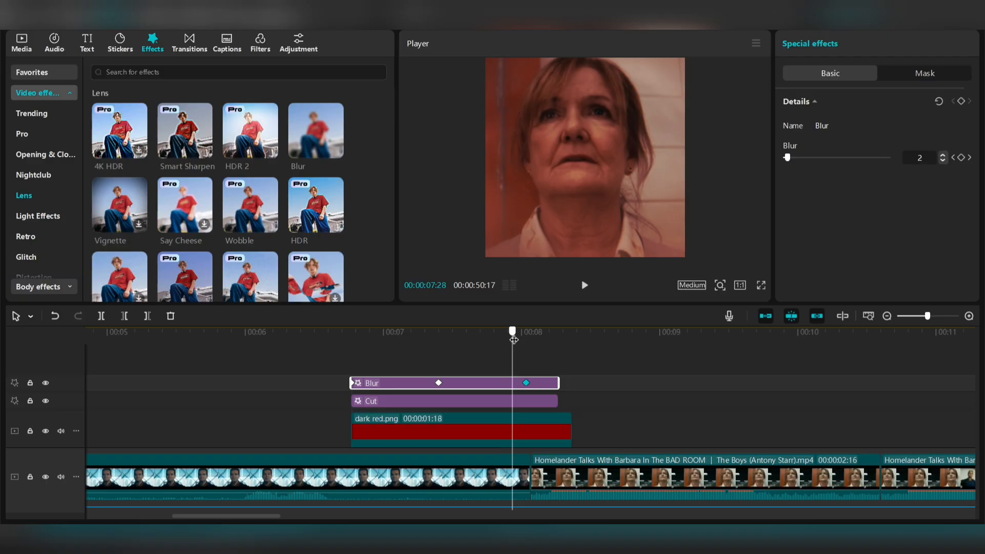
Set the middle Blur keyframe at 00:00:07:12 to 22 and move the last keyframe to the effect's end
click(438, 383)
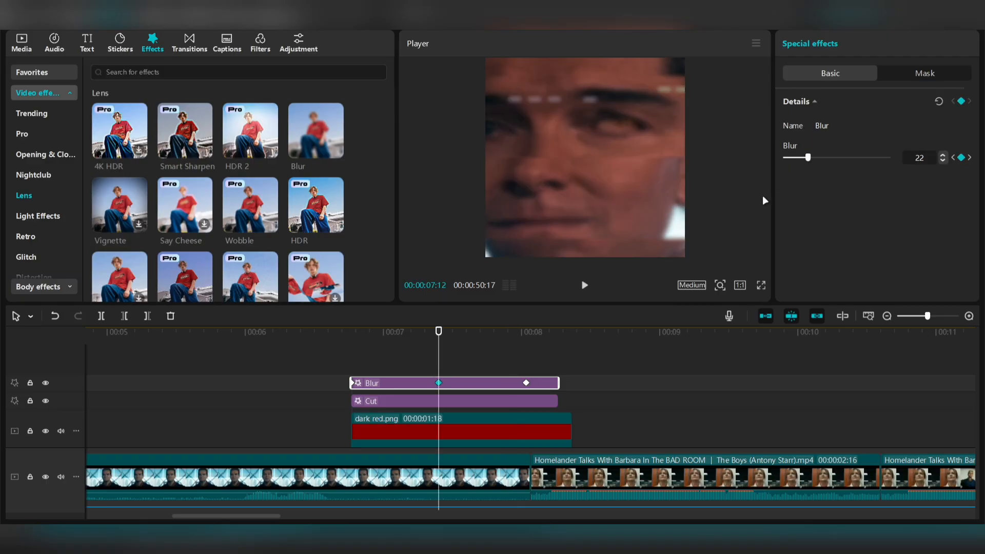
click(526, 383)
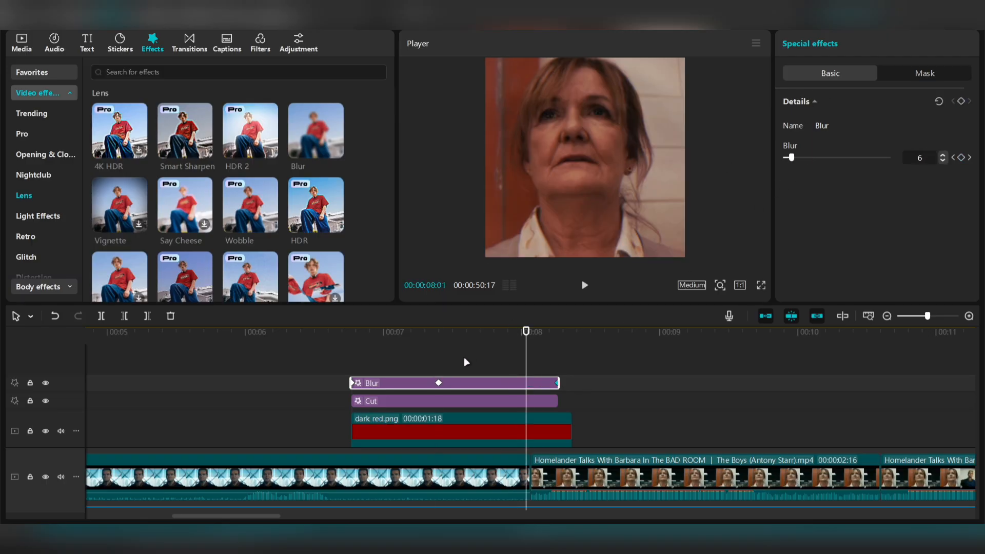
drag(437, 337, 393, 338)
Search the effects for "wide angle" and place Wide Angle between Blur and Cut from 00:00:06:23, trimmed to their end
click(352, 365)
click(124, 72)
text(wide angle)
key(Return)
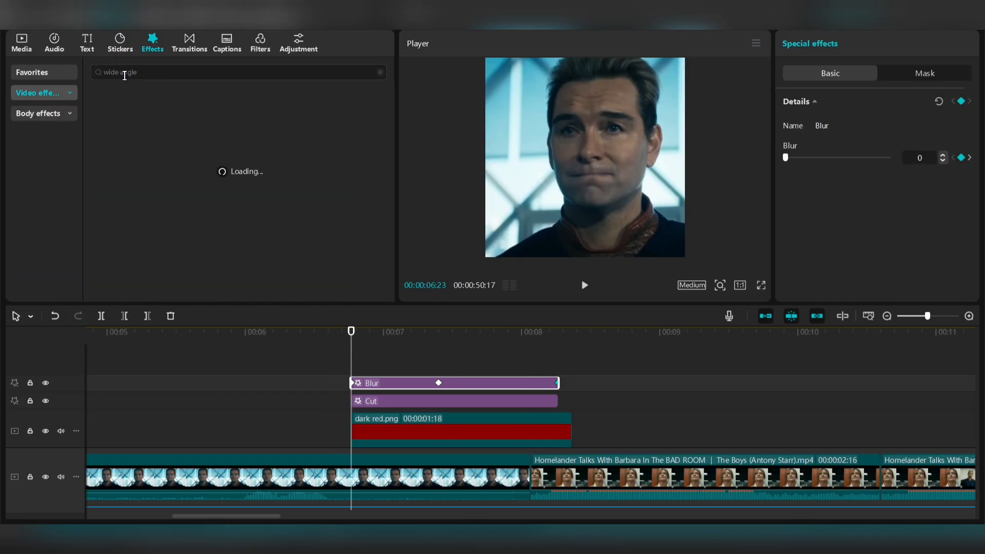
drag(127, 125, 350, 400)
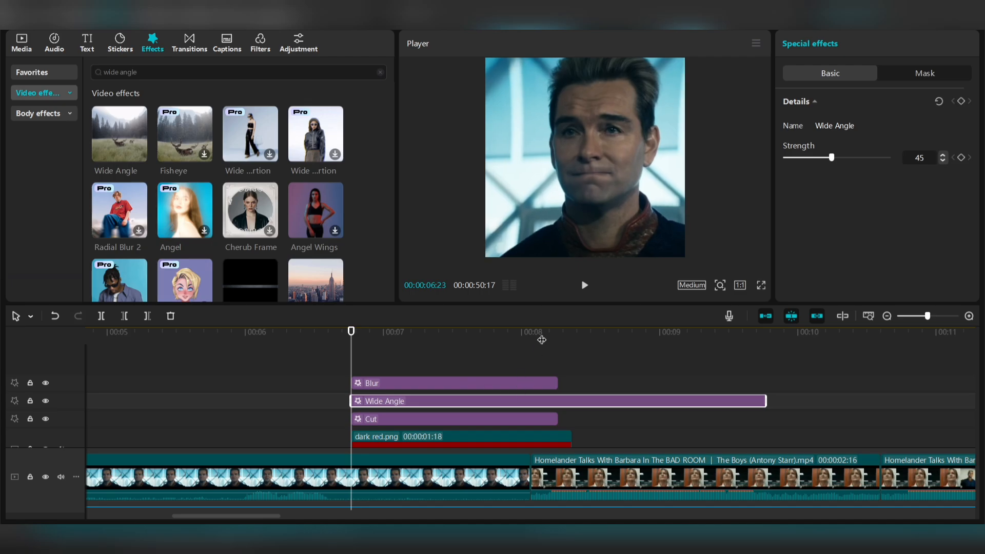
click(562, 343)
key(w)
Keyframe the Wide Angle strength at 0 at 00:00:06:23 and at 61 at 00:00:07:11
drag(560, 343, 351, 355)
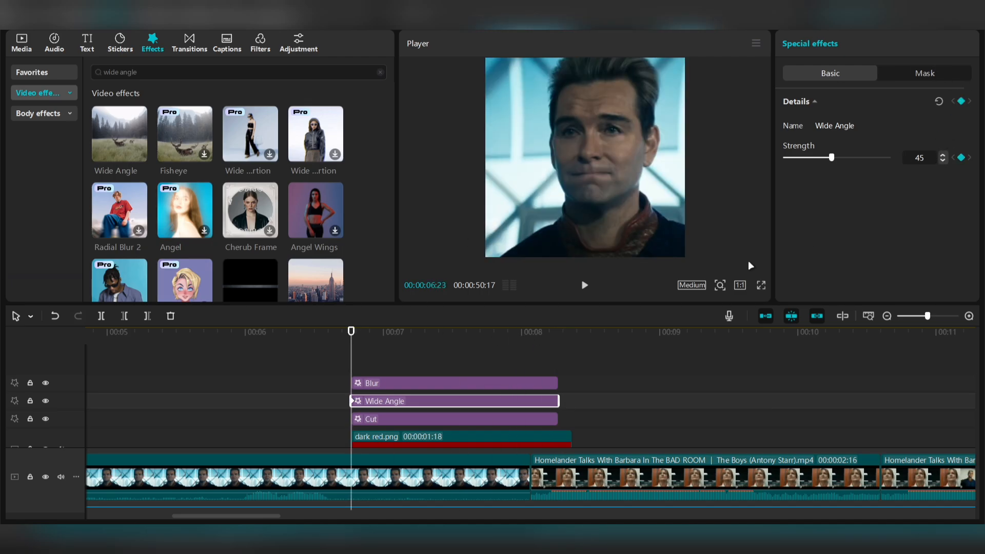
drag(803, 158, 781, 159)
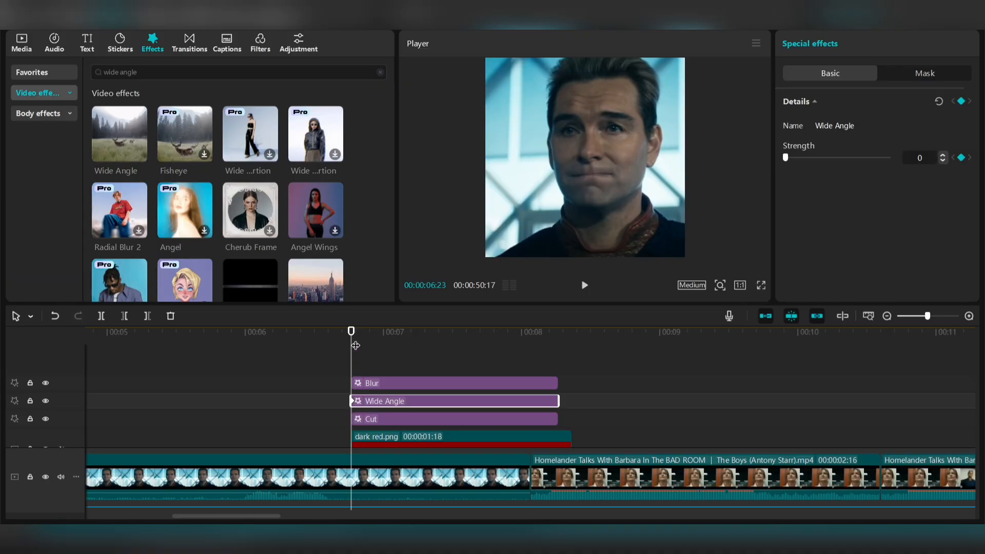
drag(355, 346, 435, 346)
drag(785, 158, 848, 158)
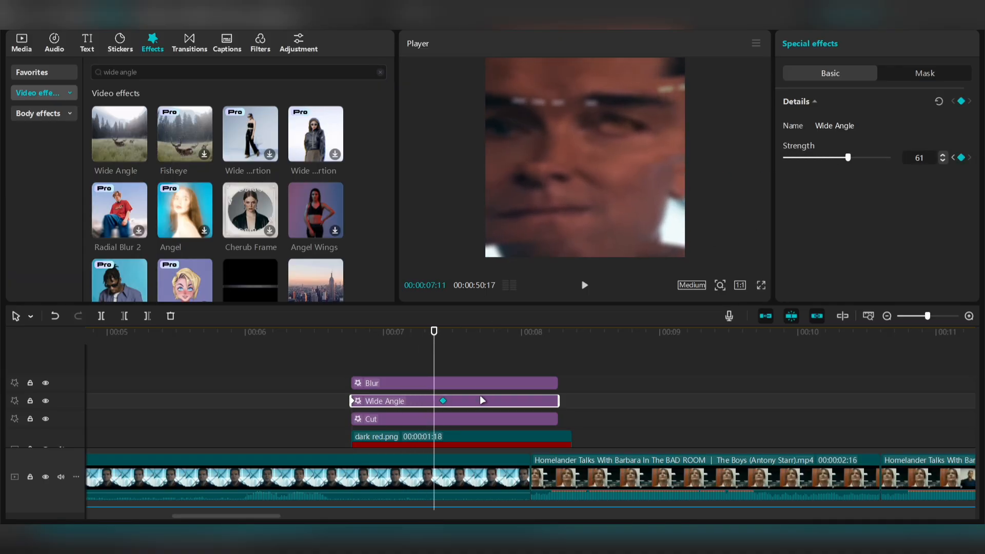
Move the Wide Angle keyframe to 00:00:07:21 and keyframe its strength at 0 at 00:00:08:08
mouse_move(483, 400)
mouse_down()
mouse_move(503, 399)
mouse_move(481, 402)
mouse_up()
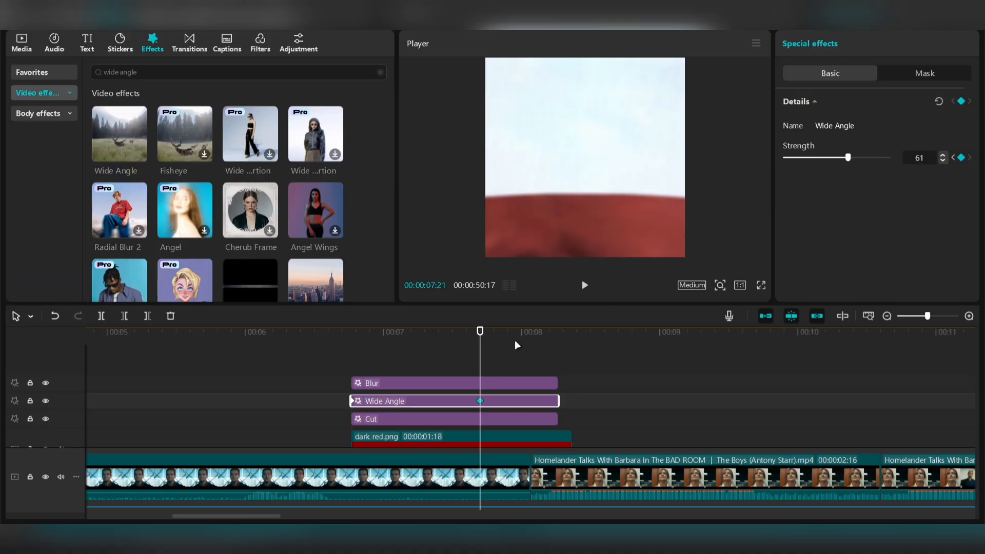
drag(515, 340, 558, 339)
drag(848, 158, 781, 159)
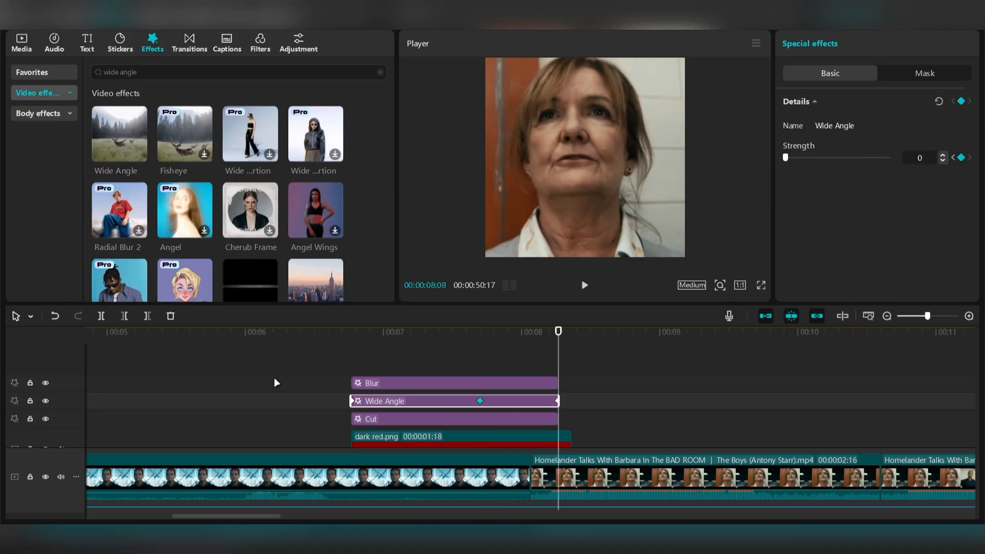
Place the black clip from the library between Wide Angle and Cut from 00:00:06:23, trimmed to the effects' end
click(356, 336)
click(21, 52)
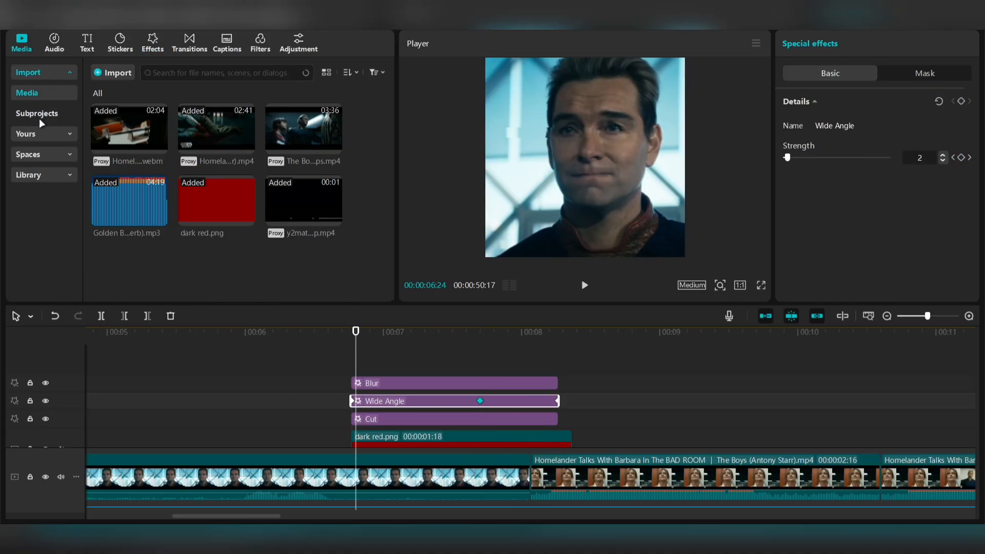
drag(381, 338, 352, 356)
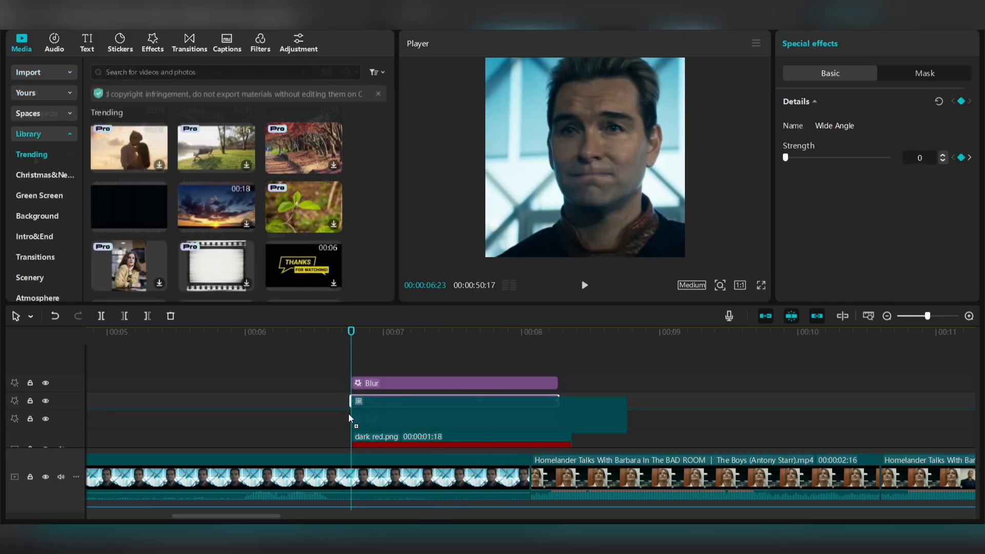
drag(349, 413, 351, 419)
drag(630, 414, 560, 420)
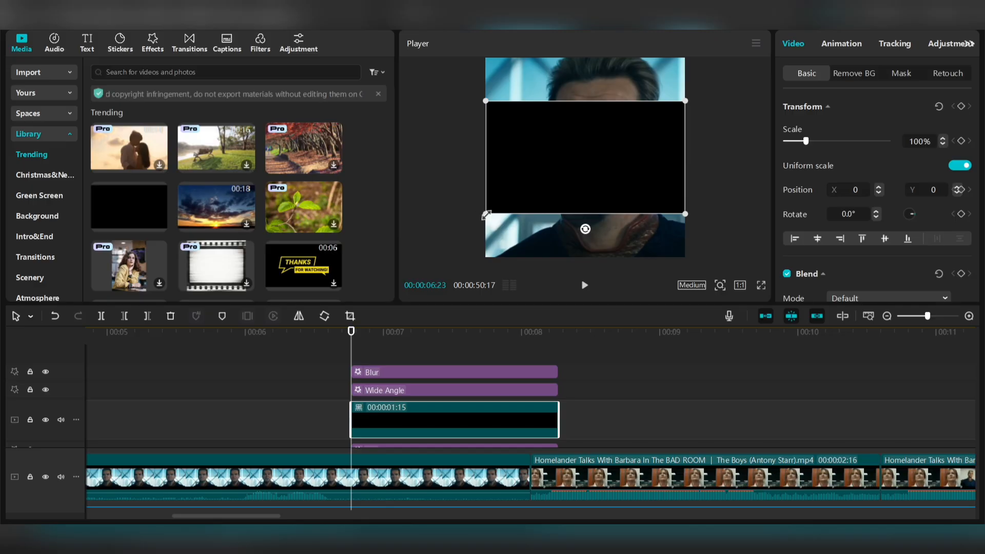
Enlarge the black clip to a scale of 199% so it covers the whole frame
drag(487, 215, 395, 307)
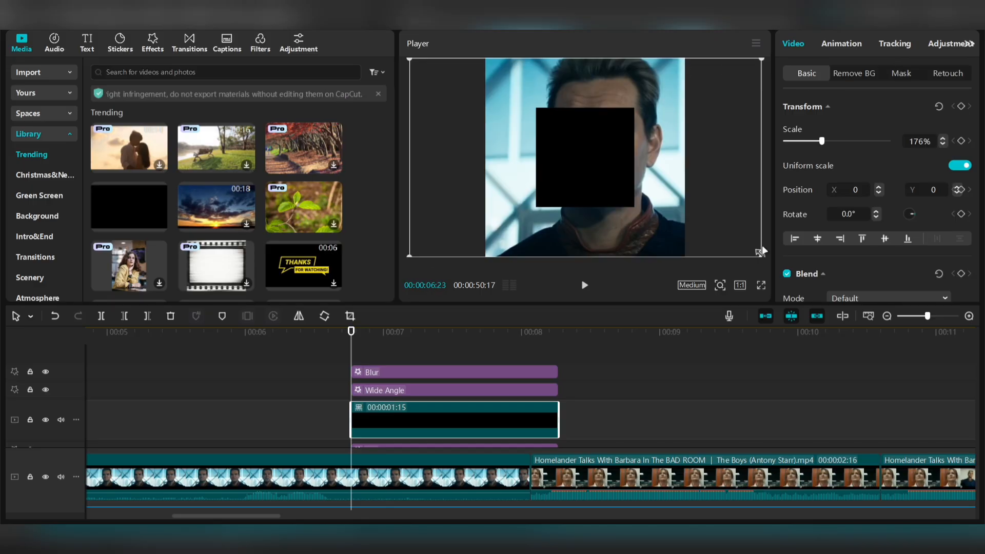
click(898, 82)
click(861, 126)
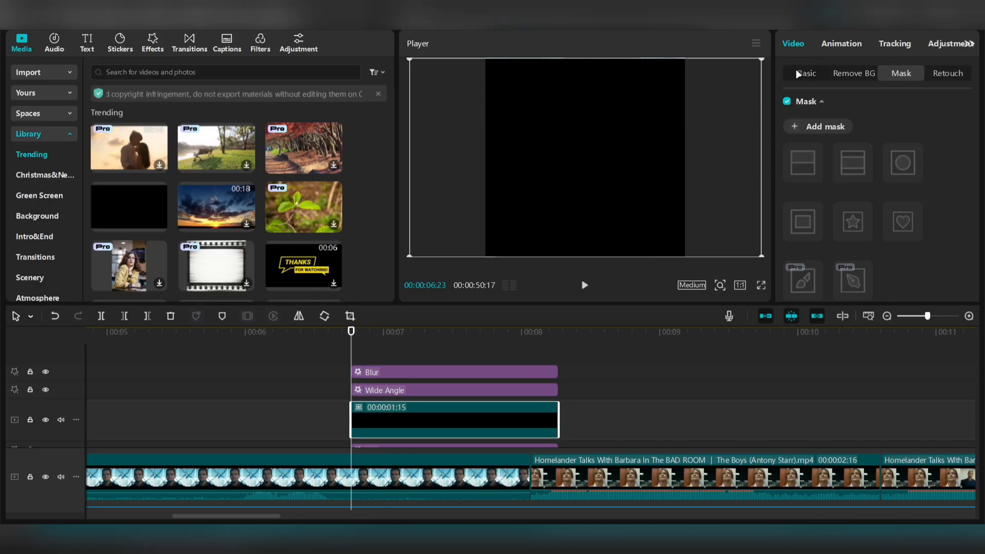
click(797, 71)
drag(822, 141, 828, 141)
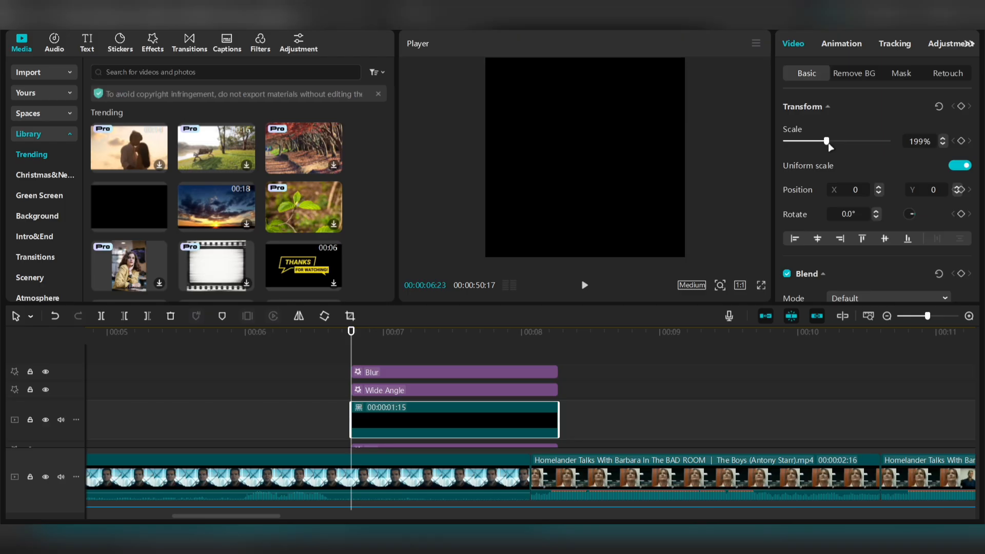
Add a Filmstrip mask to the black clip and invert it
click(901, 79)
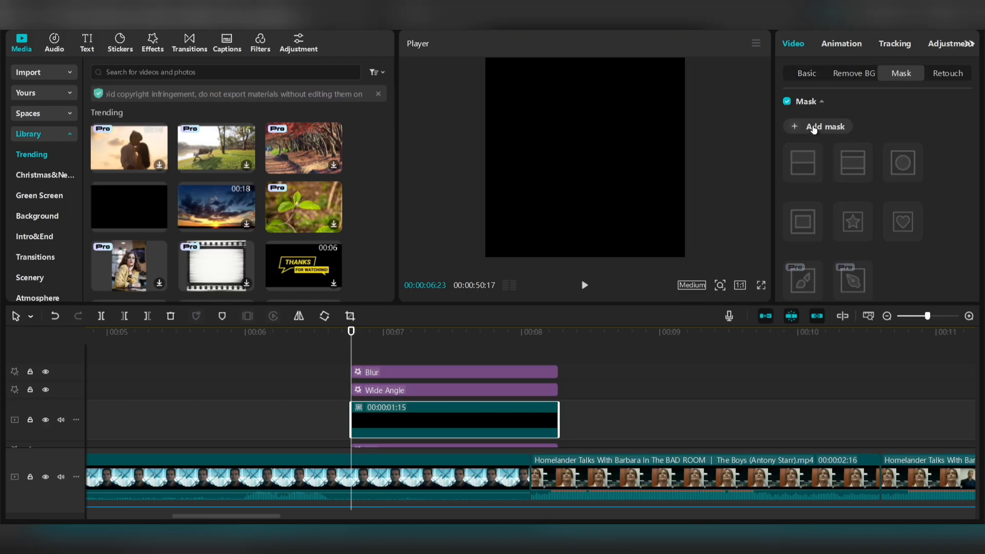
click(815, 127)
click(844, 168)
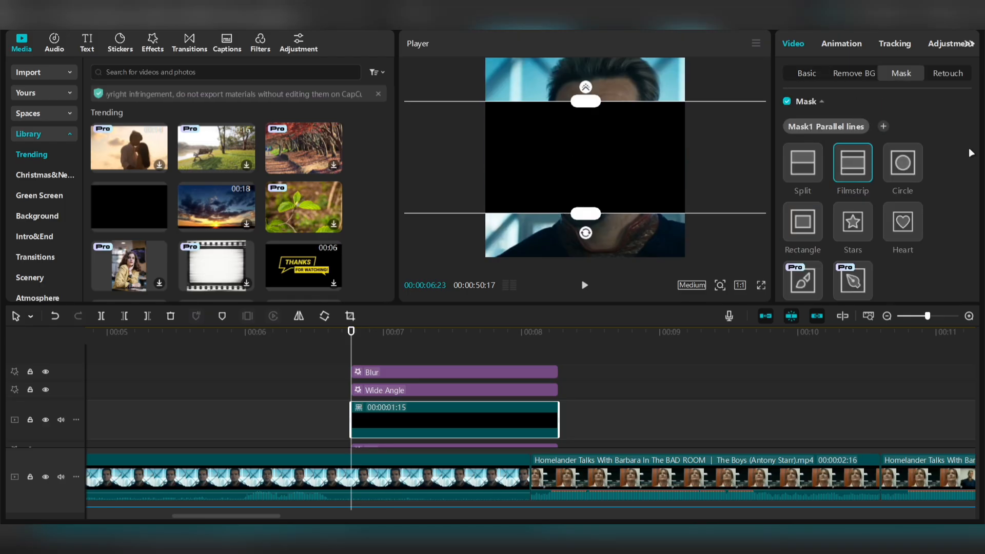
scroll(935, 128, down, 3)
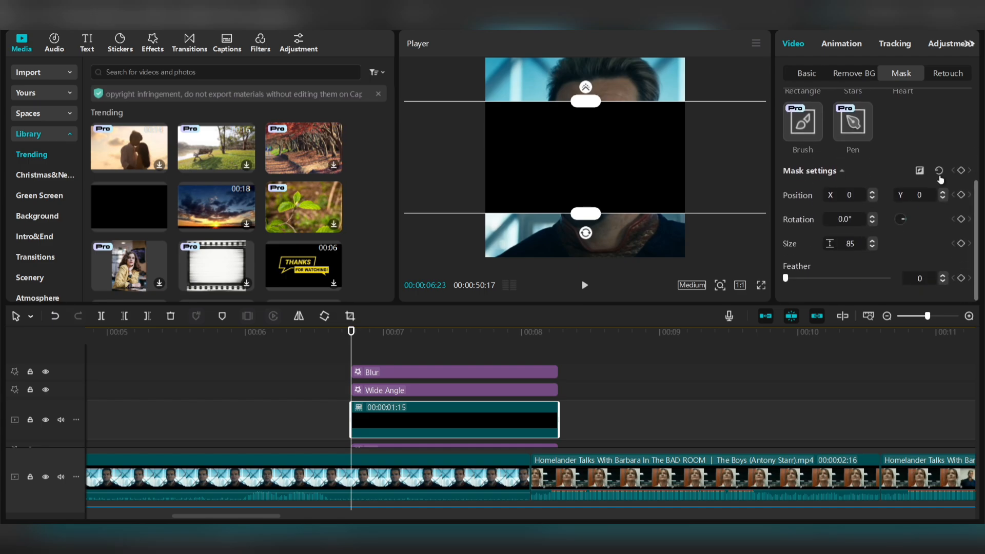
click(918, 172)
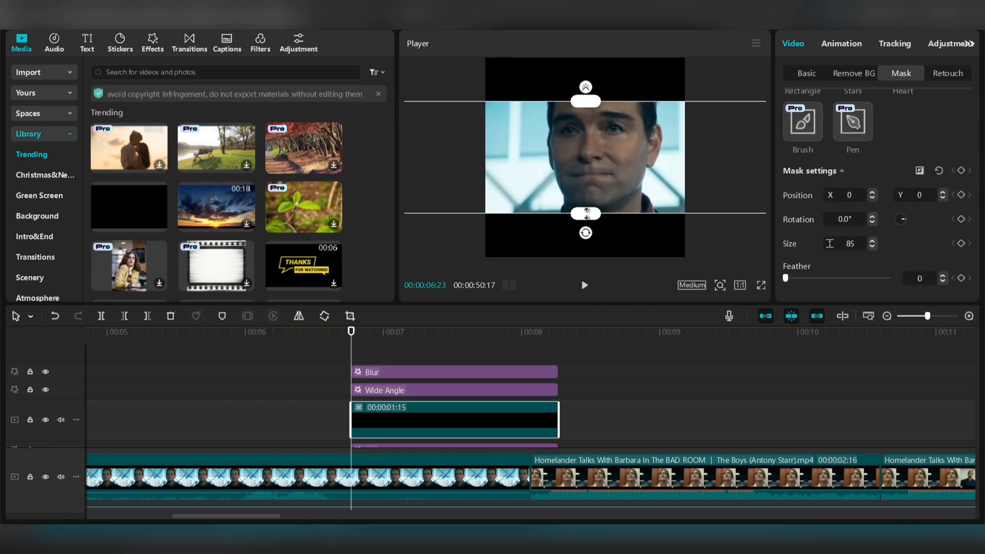
Keyframe the black clip's mask at size 159 at 00:00:06:23 and at size 126 at 00:00:07:18
drag(586, 214, 583, 237)
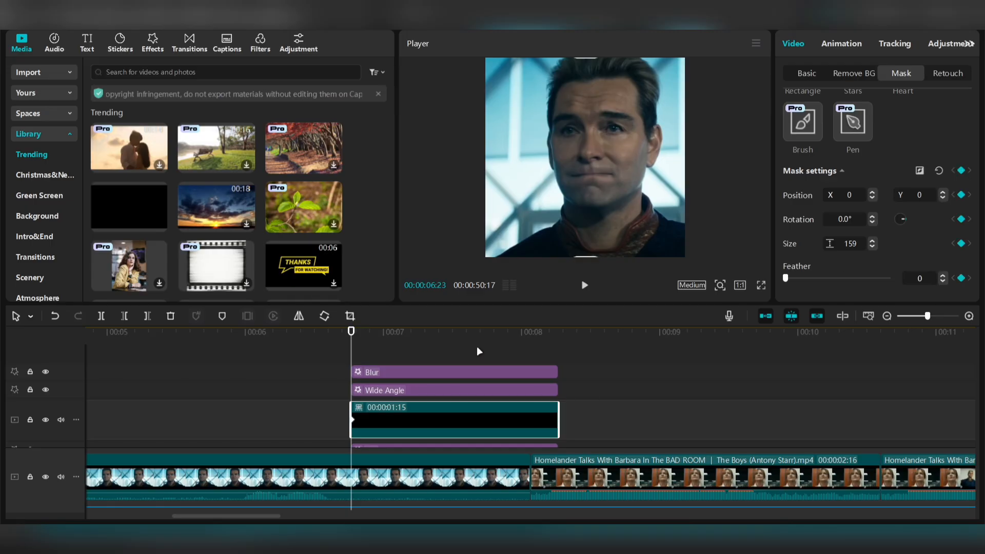
click(466, 337)
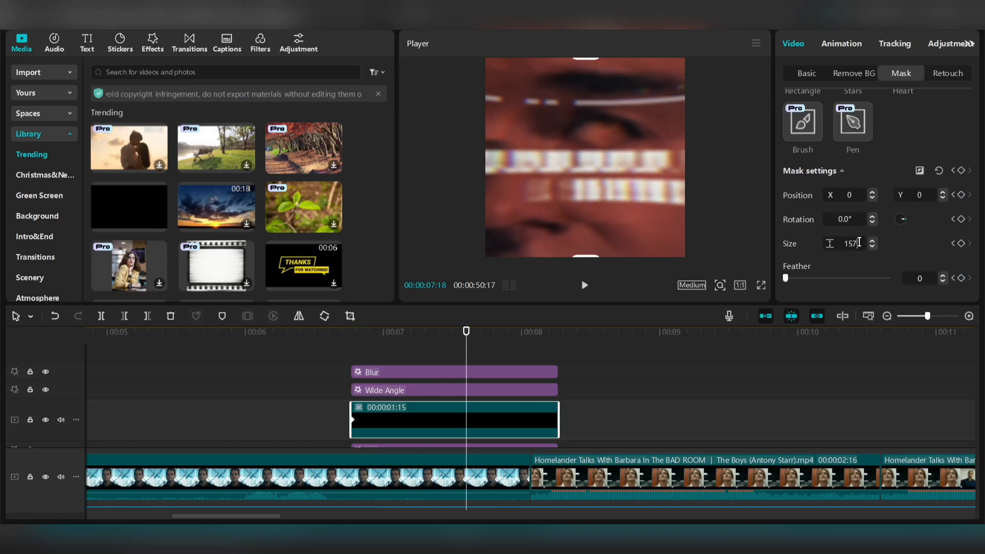
scroll(858, 242, down, 20)
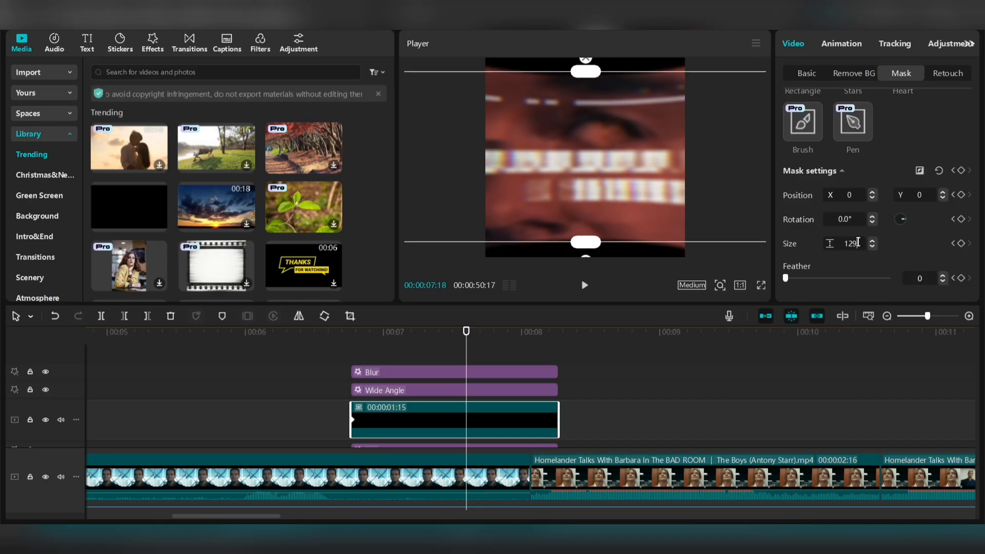
scroll(858, 242, down, 2)
scroll(857, 242, down, 1)
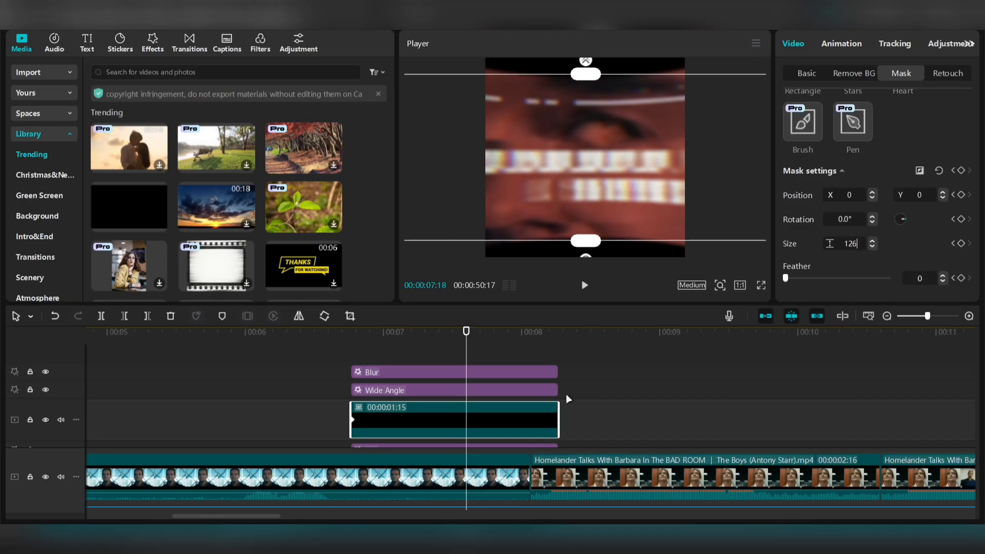
drag(495, 420, 466, 420)
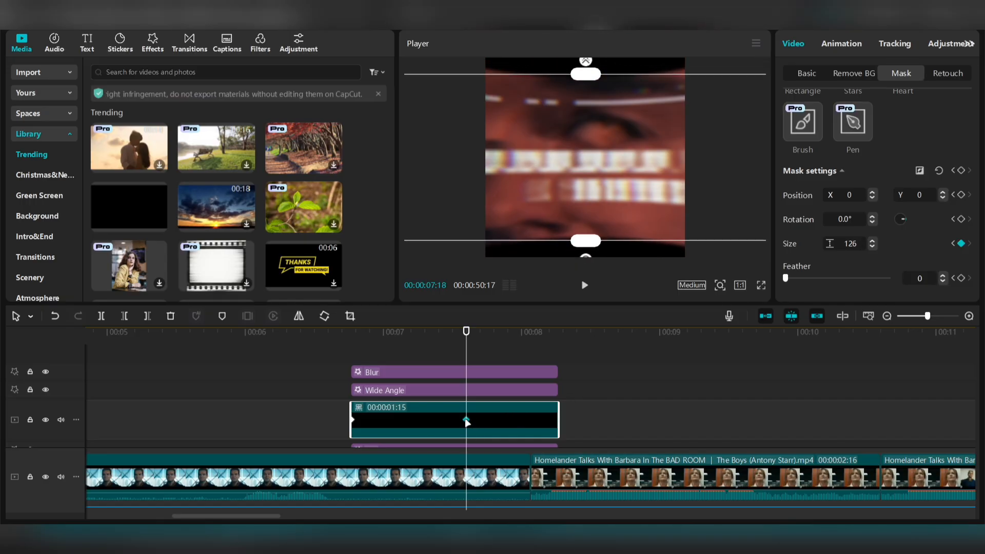
Add a mask size keyframe of 162 and place it at the black clip's end
click(529, 339)
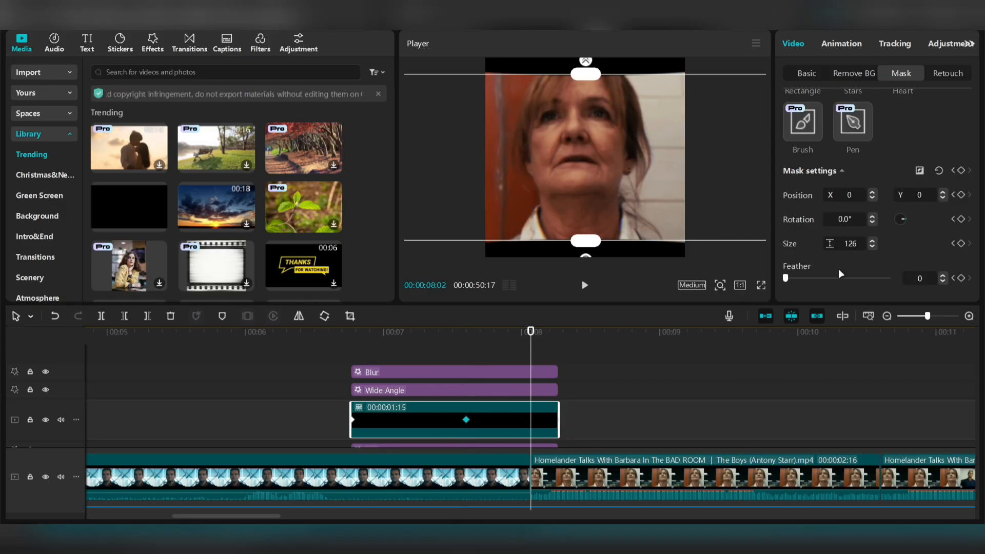
scroll(861, 245, up, 2)
scroll(862, 244, up, 20)
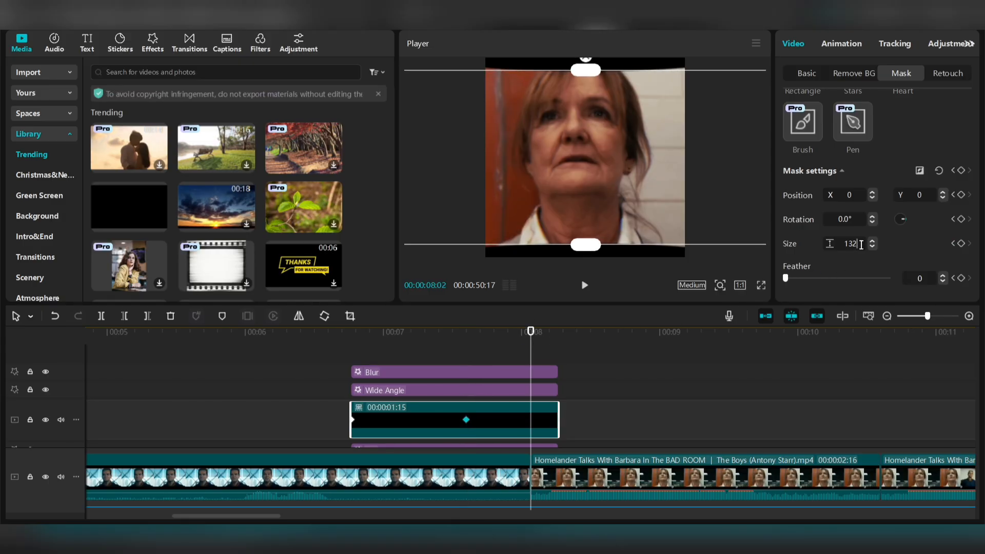
scroll(861, 245, up, 11)
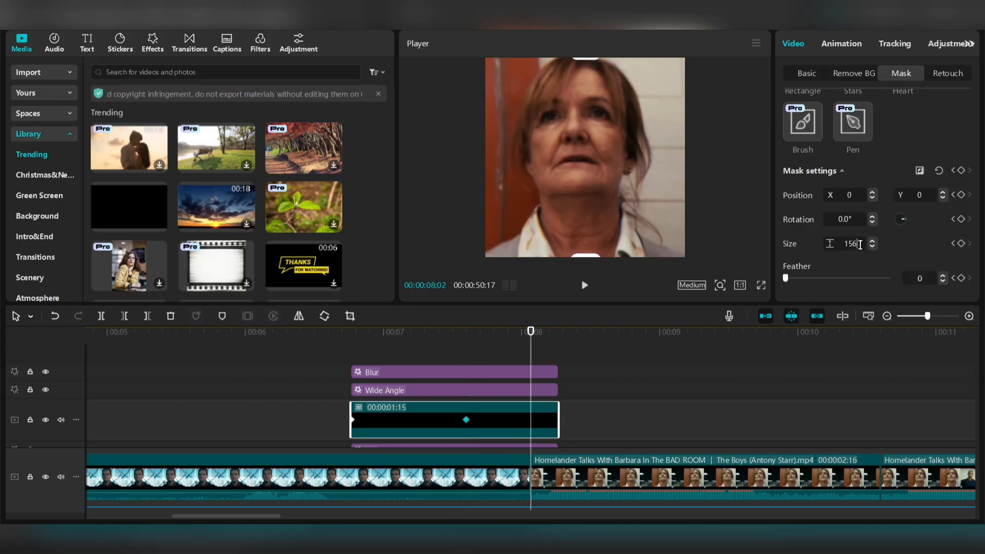
click(531, 420)
key(Delete)
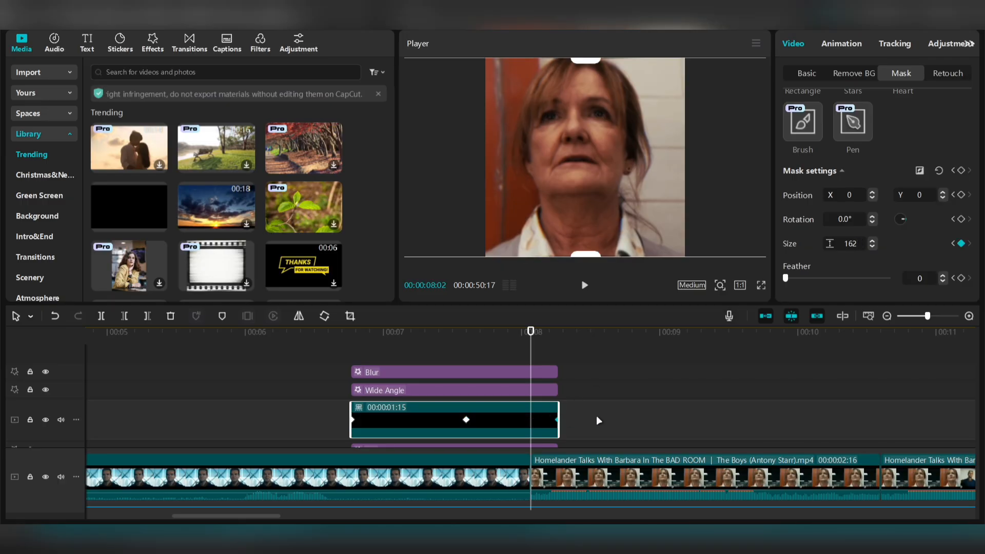
Show the variable speed animation of the black clip's mask keyframes and apply the Quad Ease curve to the first segment
click(466, 419)
right_click(466, 423)
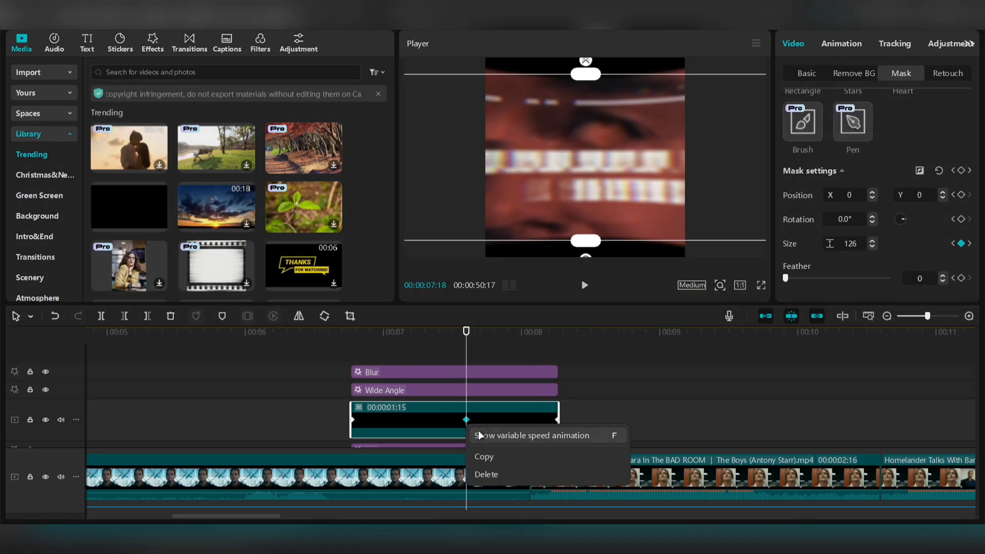
click(479, 431)
right_click(465, 423)
click(473, 431)
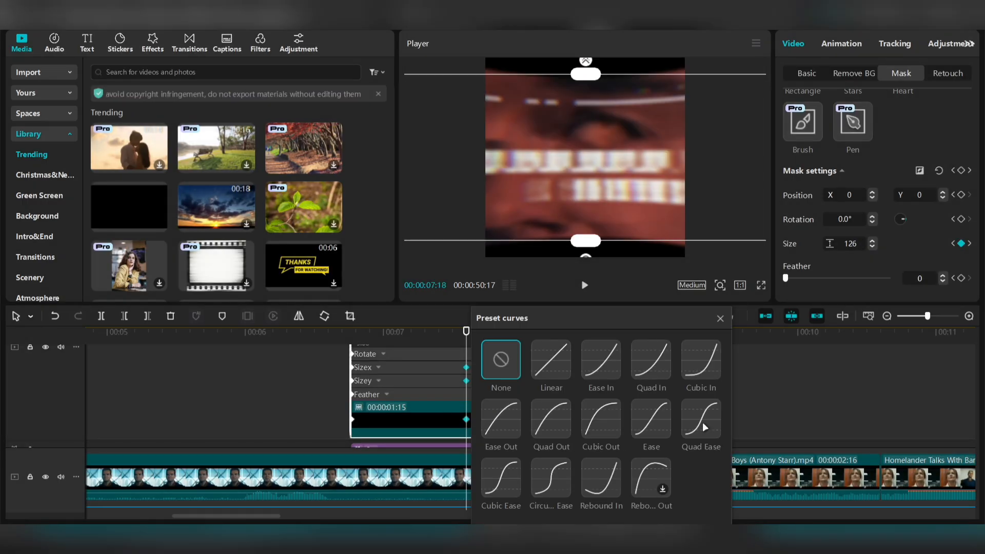
click(702, 422)
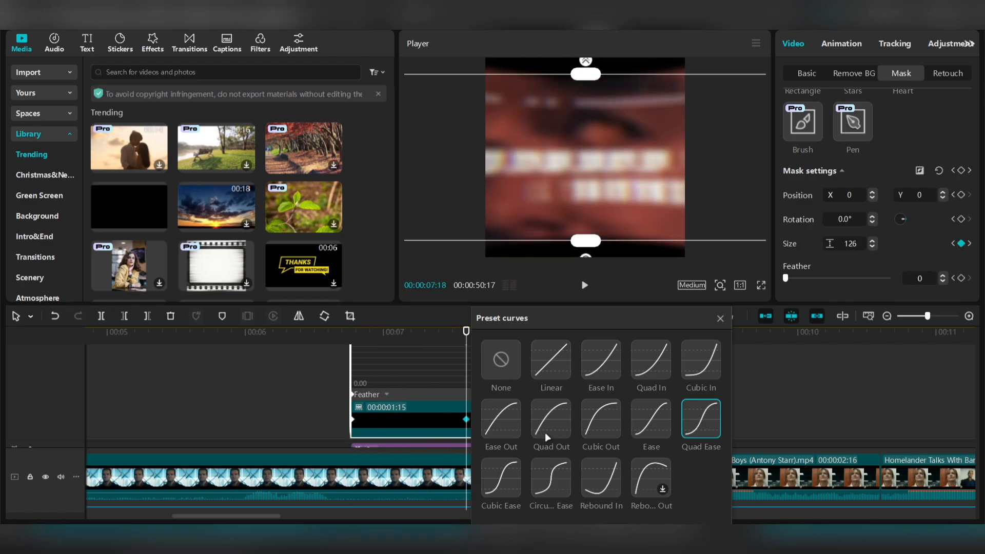
Try other preset curves, move the middle mask keyframe to 00:00:07:11 and reapply Quad Ease to the first segment
click(559, 431)
click(695, 419)
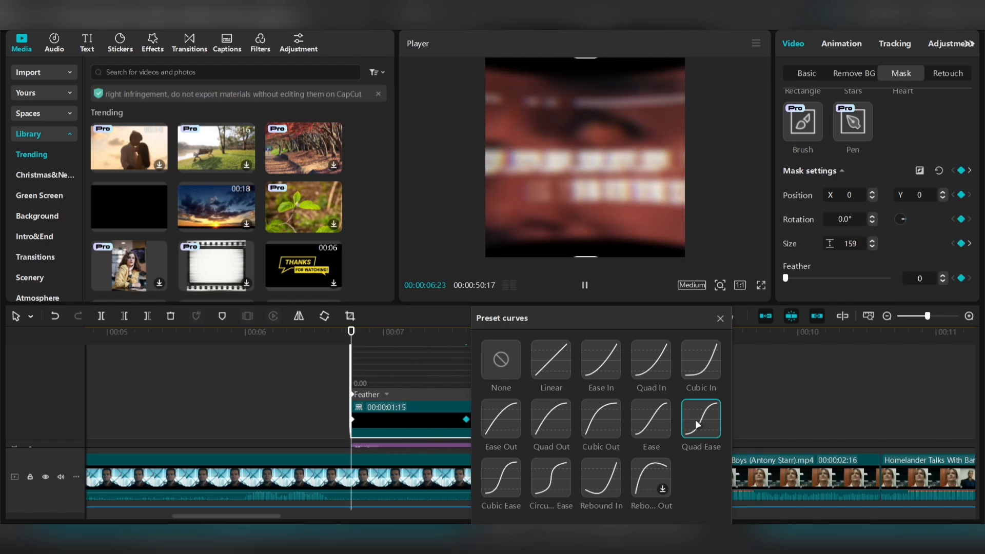
click(594, 435)
click(559, 477)
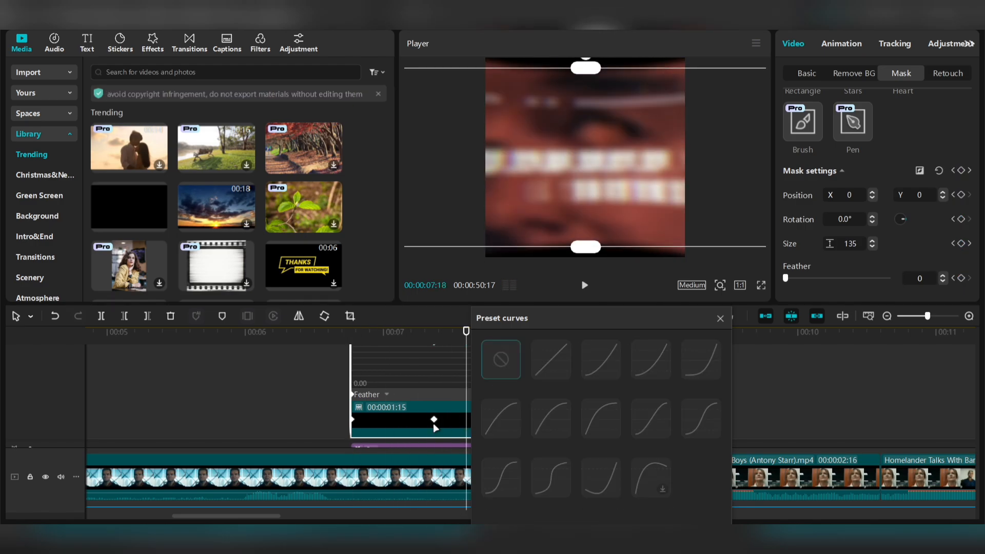
click(701, 419)
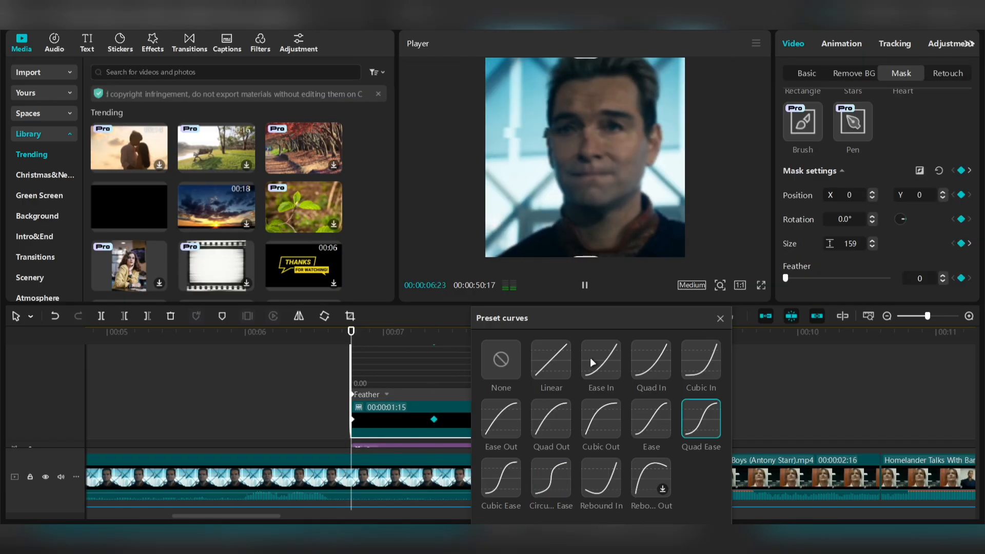
Try the Cubic Out and Quad Out curves on the mask animation and preview the transition full screen
drag(656, 328, 296, 314)
click(251, 408)
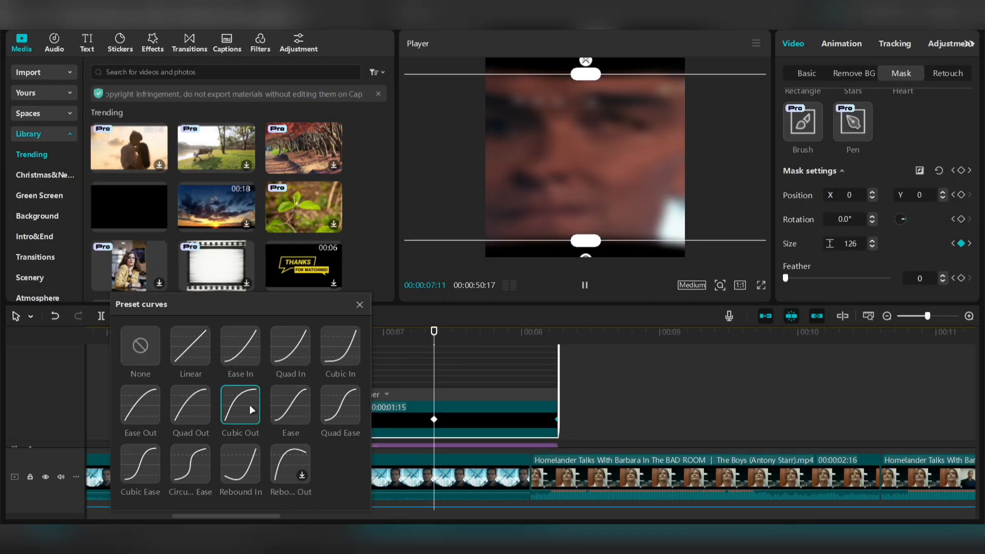
click(190, 406)
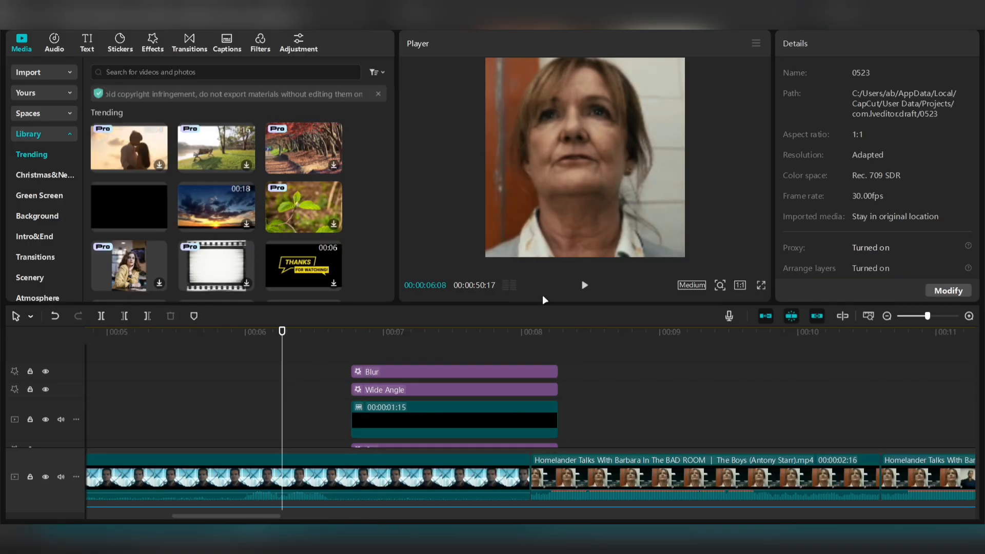
click(761, 285)
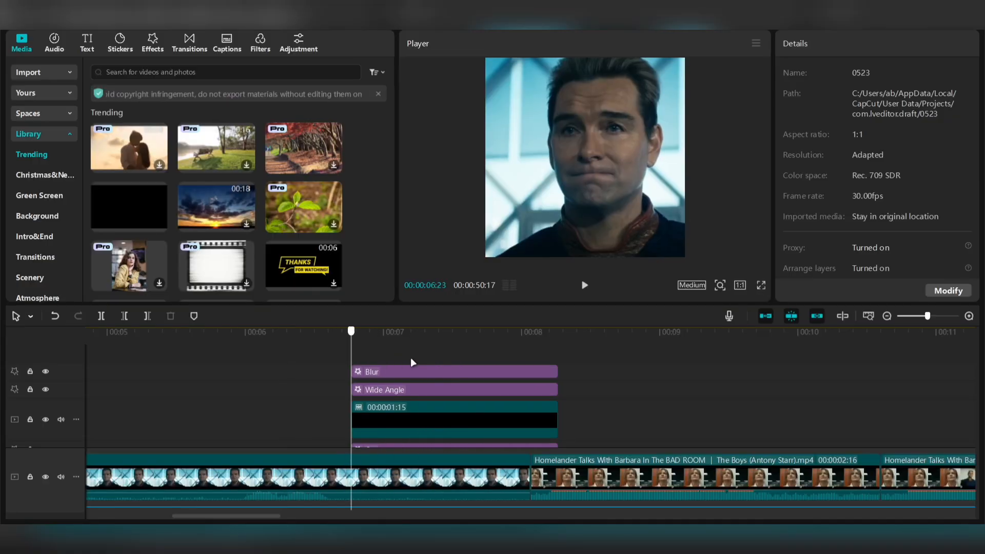
Apply the Rebound In curve to the last segment of the black clip's mask animation and preview it
click(444, 426)
double_click(444, 425)
right_click(557, 420)
click(571, 428)
click(682, 477)
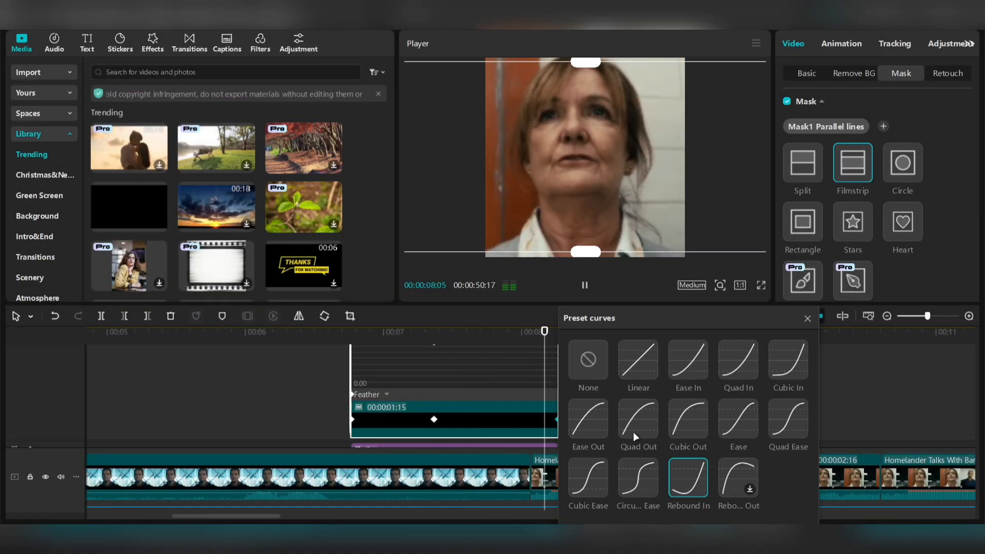
click(369, 338)
key(space)
click(807, 319)
key(space)
Shorten the black clip to 00:00:01:04 with its last mask keyframe at the new end, and reapply Rebound In
double_click(539, 424)
drag(557, 424, 507, 421)
drag(582, 425, 508, 425)
double_click(496, 425)
right_click(506, 419)
click(520, 428)
click(633, 477)
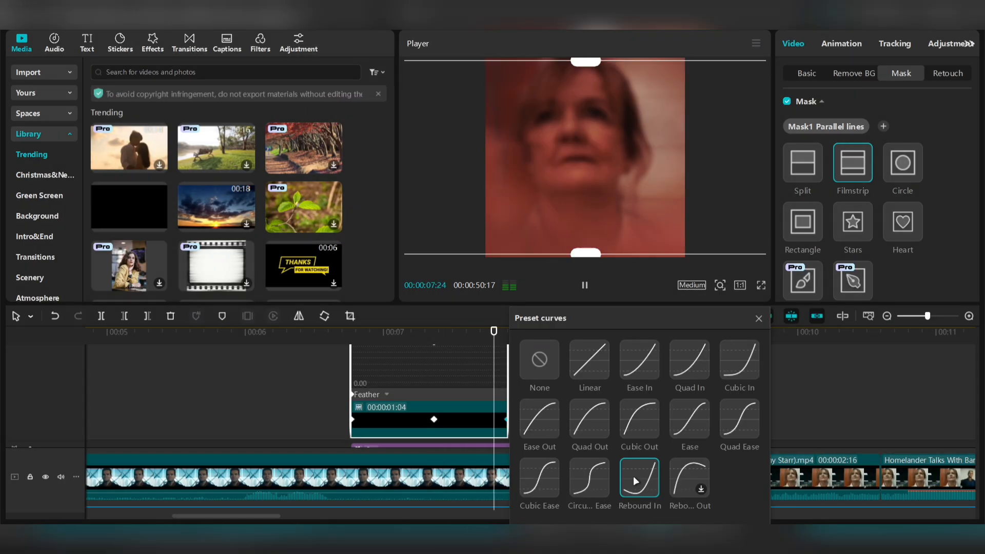
Preview the bars, move the middle mask keyframe to 00:00:07:04, and apply the Quad Out and Rebound In curves
drag(630, 321, 749, 324)
click(369, 334)
key(space)
key(space)
drag(434, 420, 401, 419)
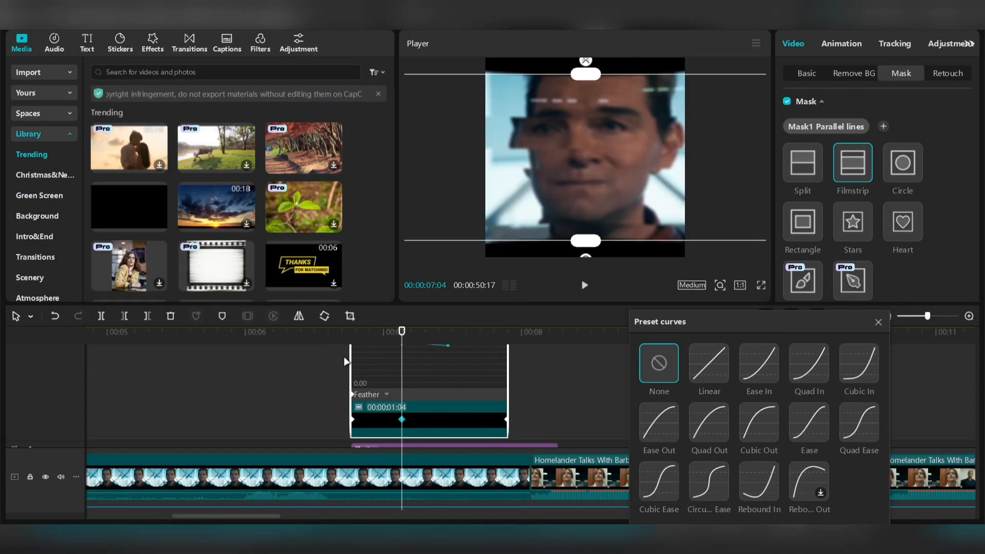
click(351, 335)
click(711, 439)
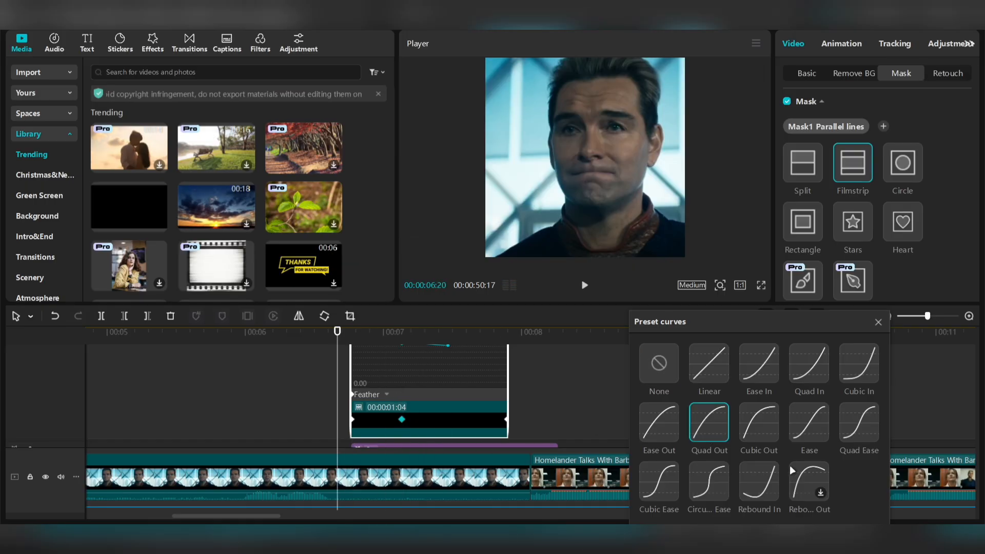
click(758, 484)
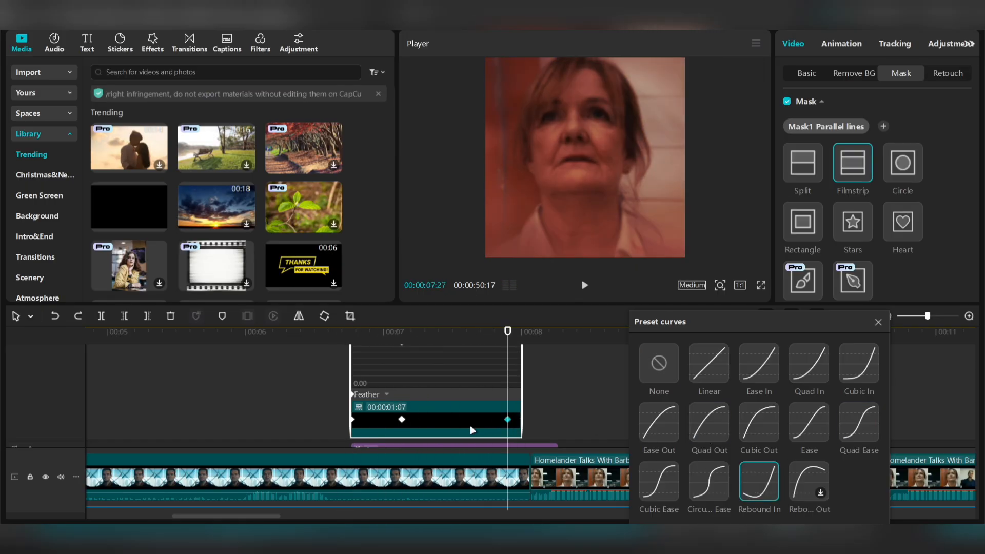
Try moving the middle mask keyframe closer to the clip's start with the Quad Ease curve
drag(402, 420, 386, 420)
click(849, 416)
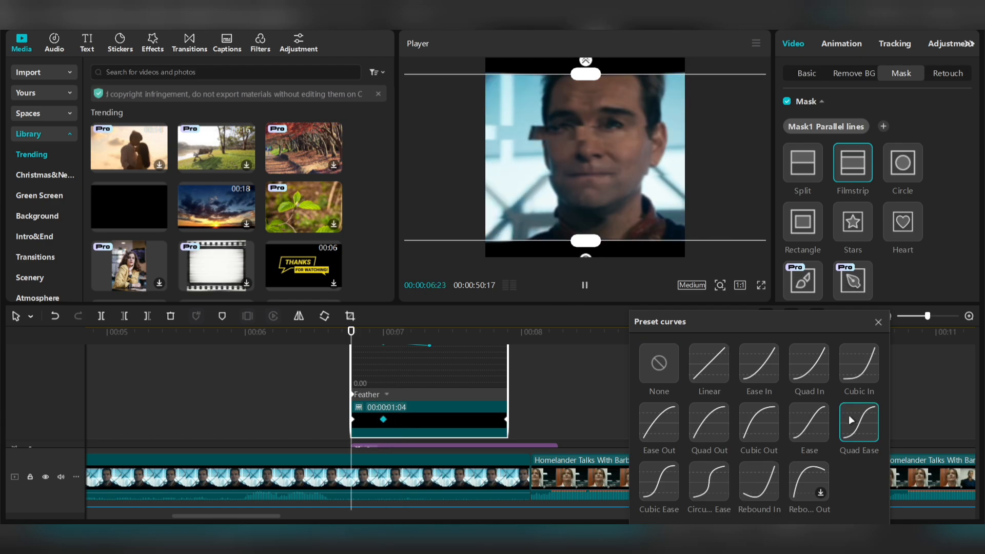
Apply the Cubic Out curve to the last mask keyframe, hide the curve editor and return the playhead to 00:00:06:14
click(506, 421)
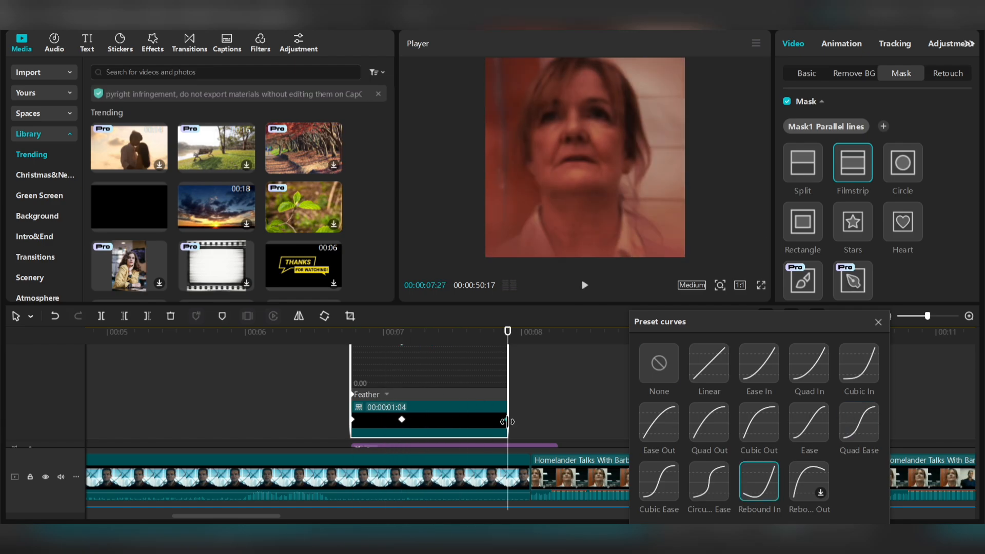
click(762, 421)
click(878, 322)
key(alt+k)
click(310, 396)
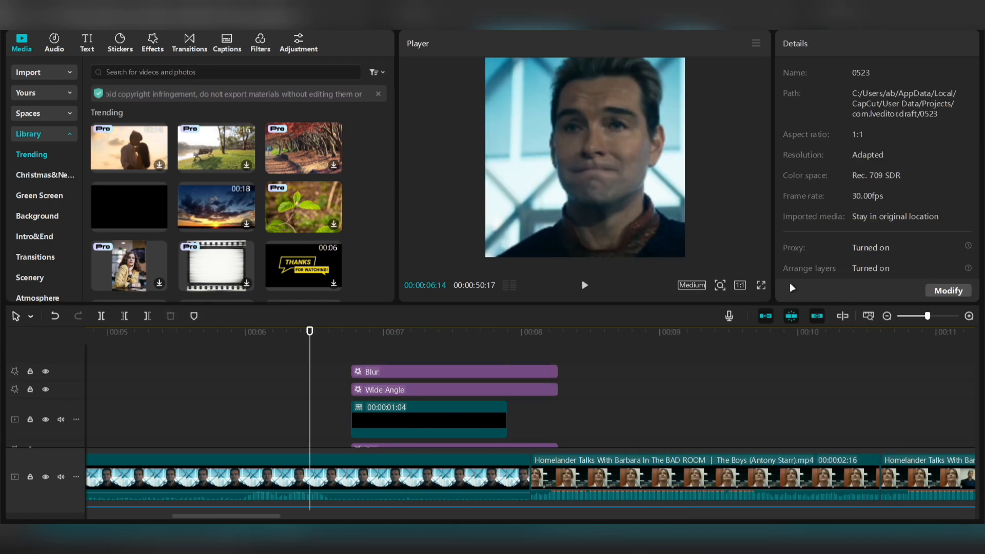